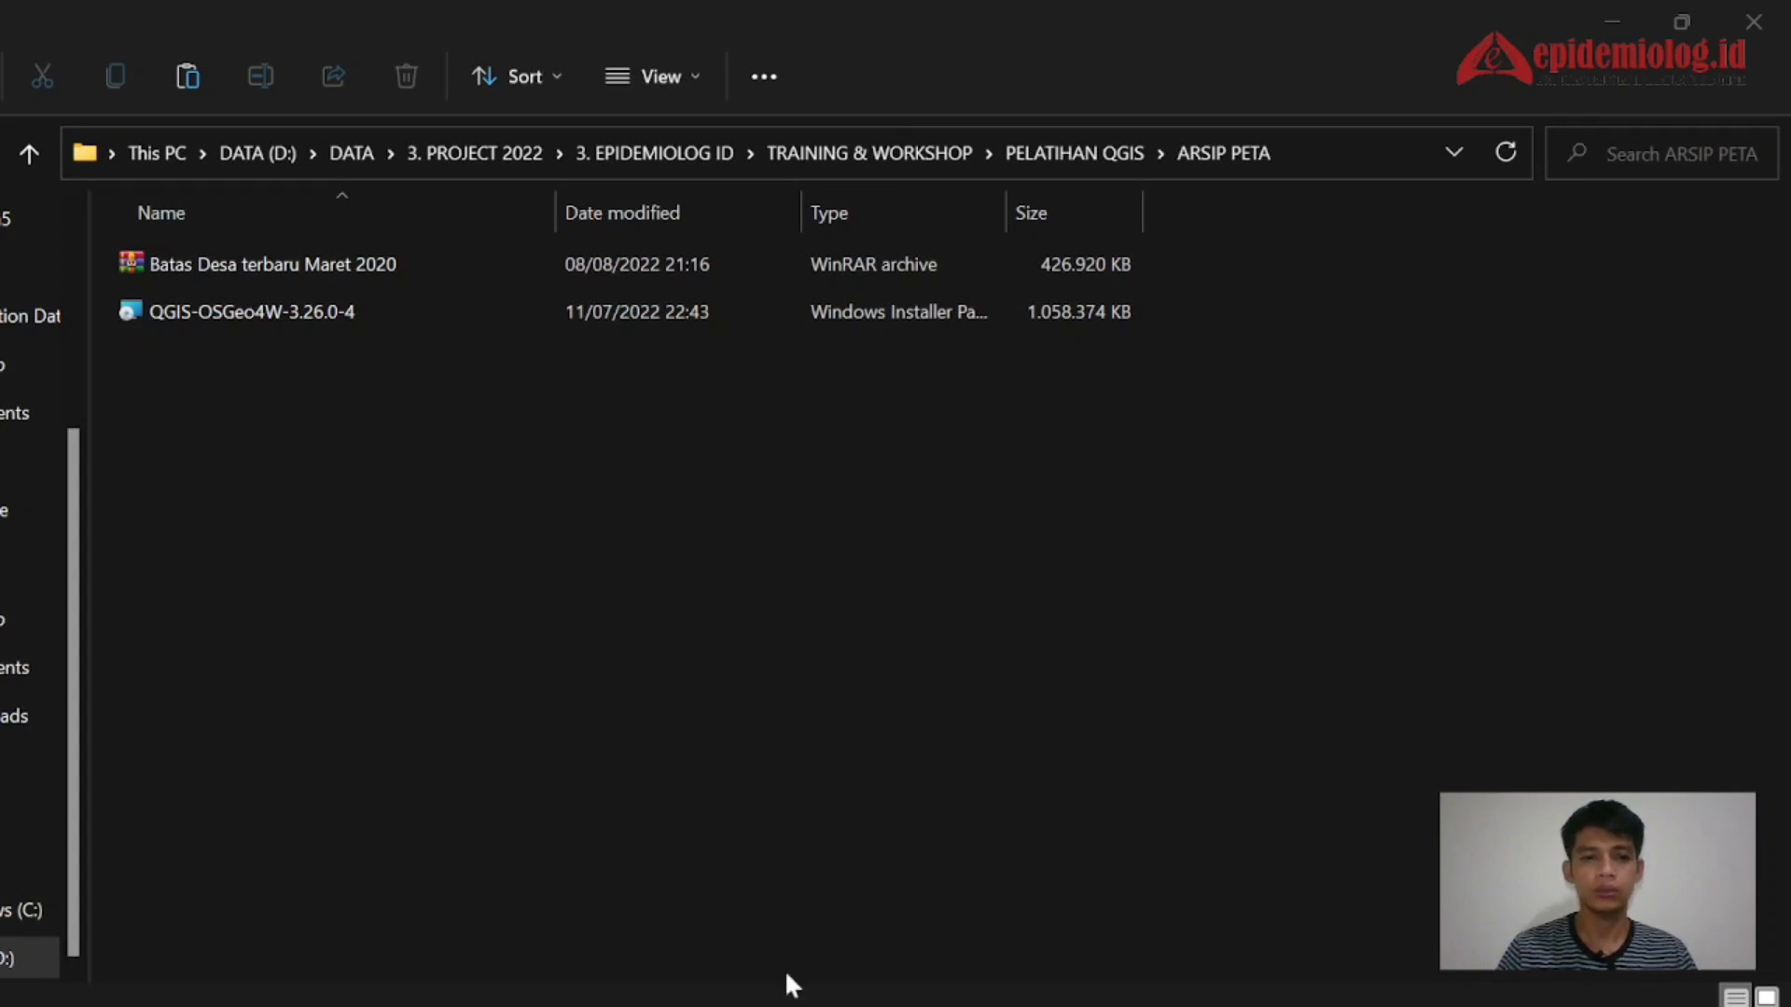
Step: Extract the Batas Desa terbaru Maret 2020 WinRAR archive into a folder of the same name in ARSIP PETA
{"action": "left_click", "coordinate": [798, 869]}
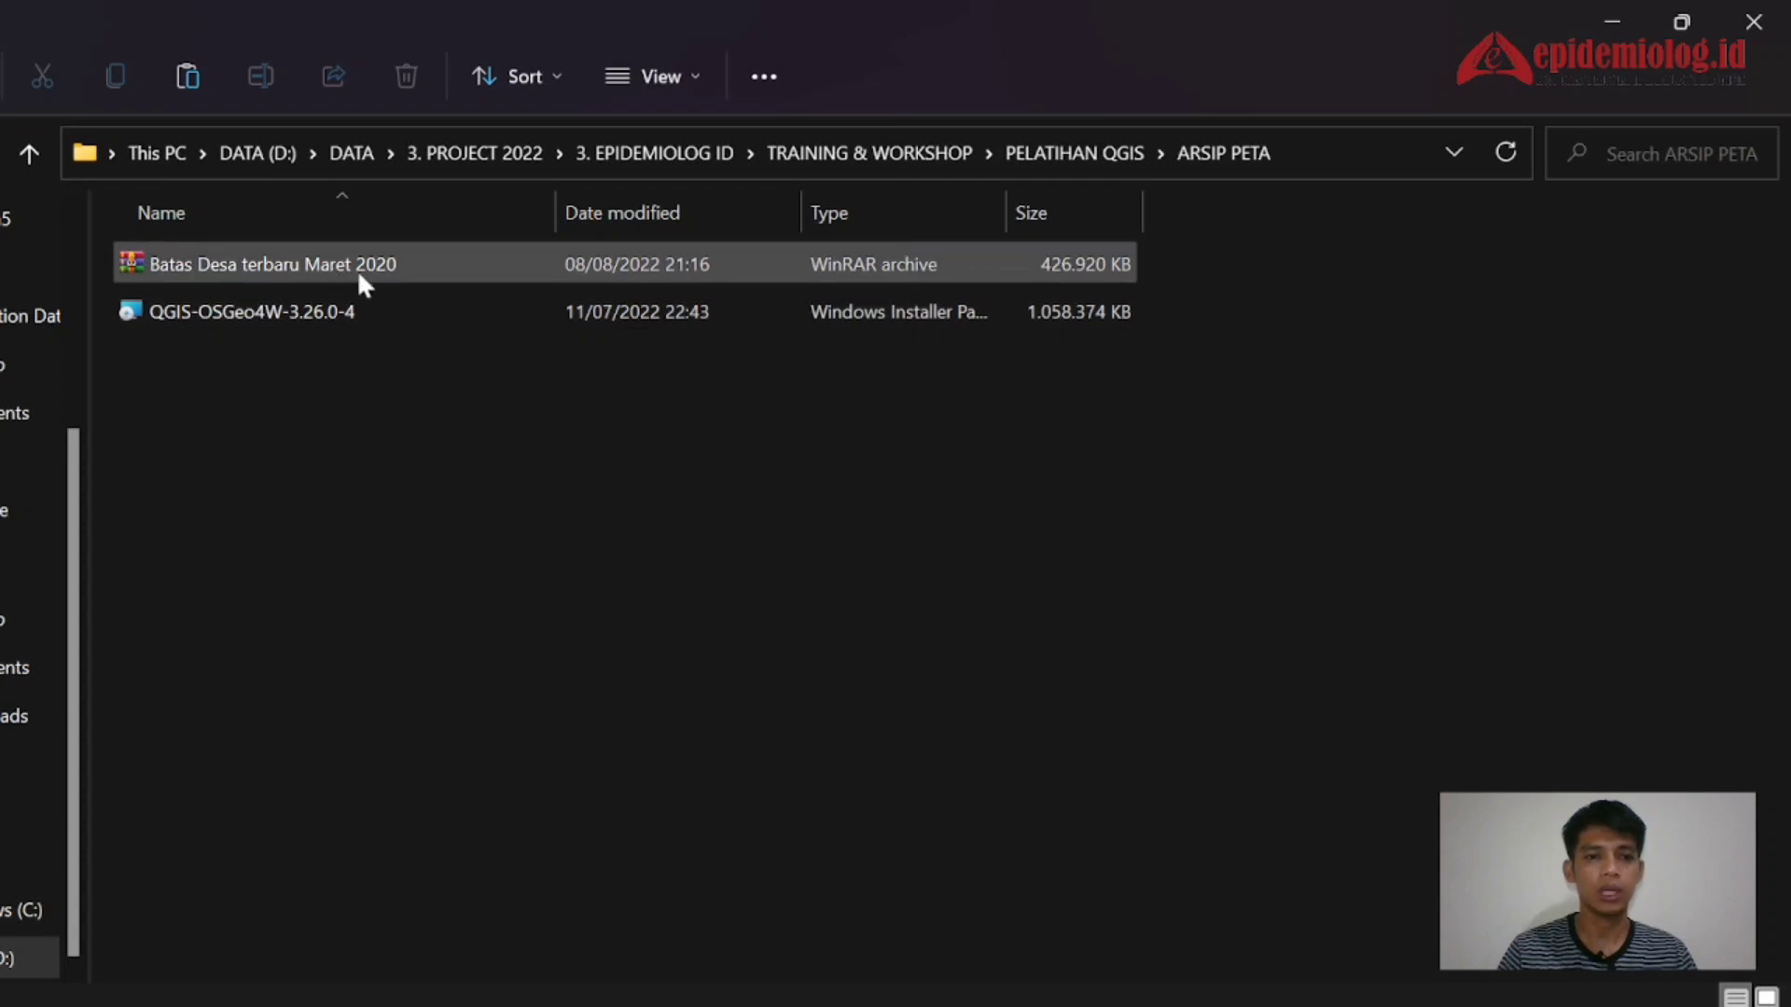
{"action": "left_click", "coordinate": [344, 368]}
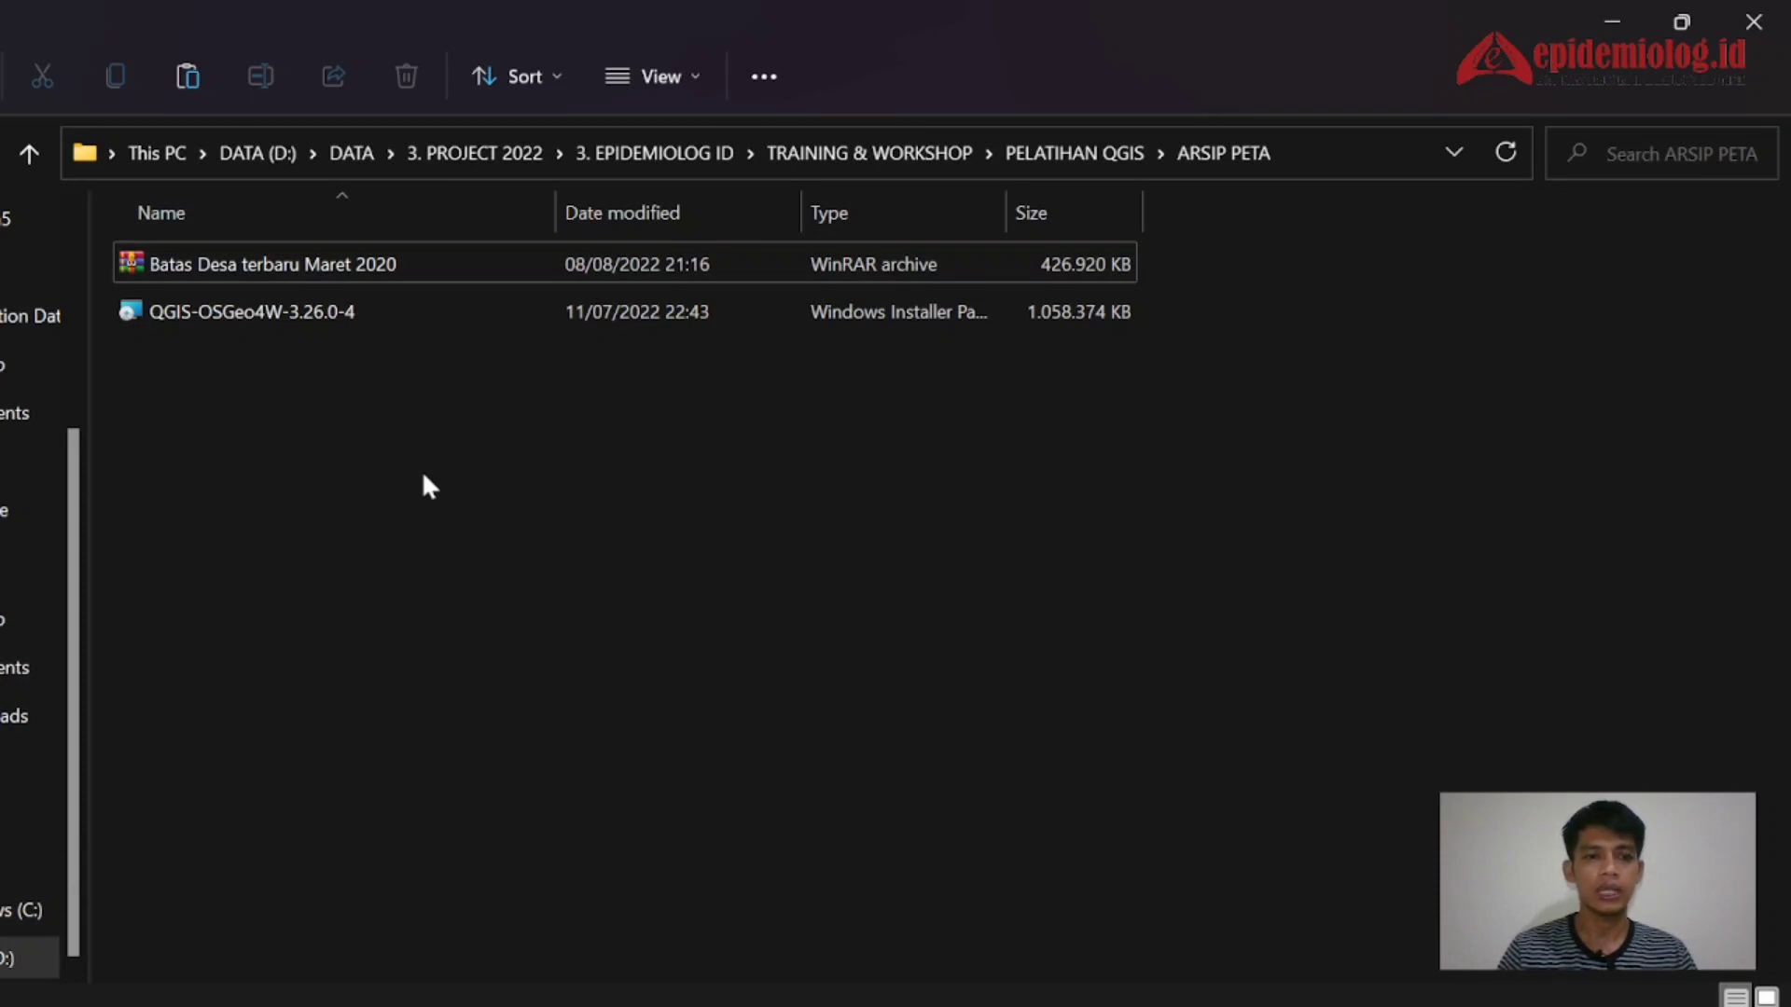
{"action": "left_click", "coordinate": [298, 263]}
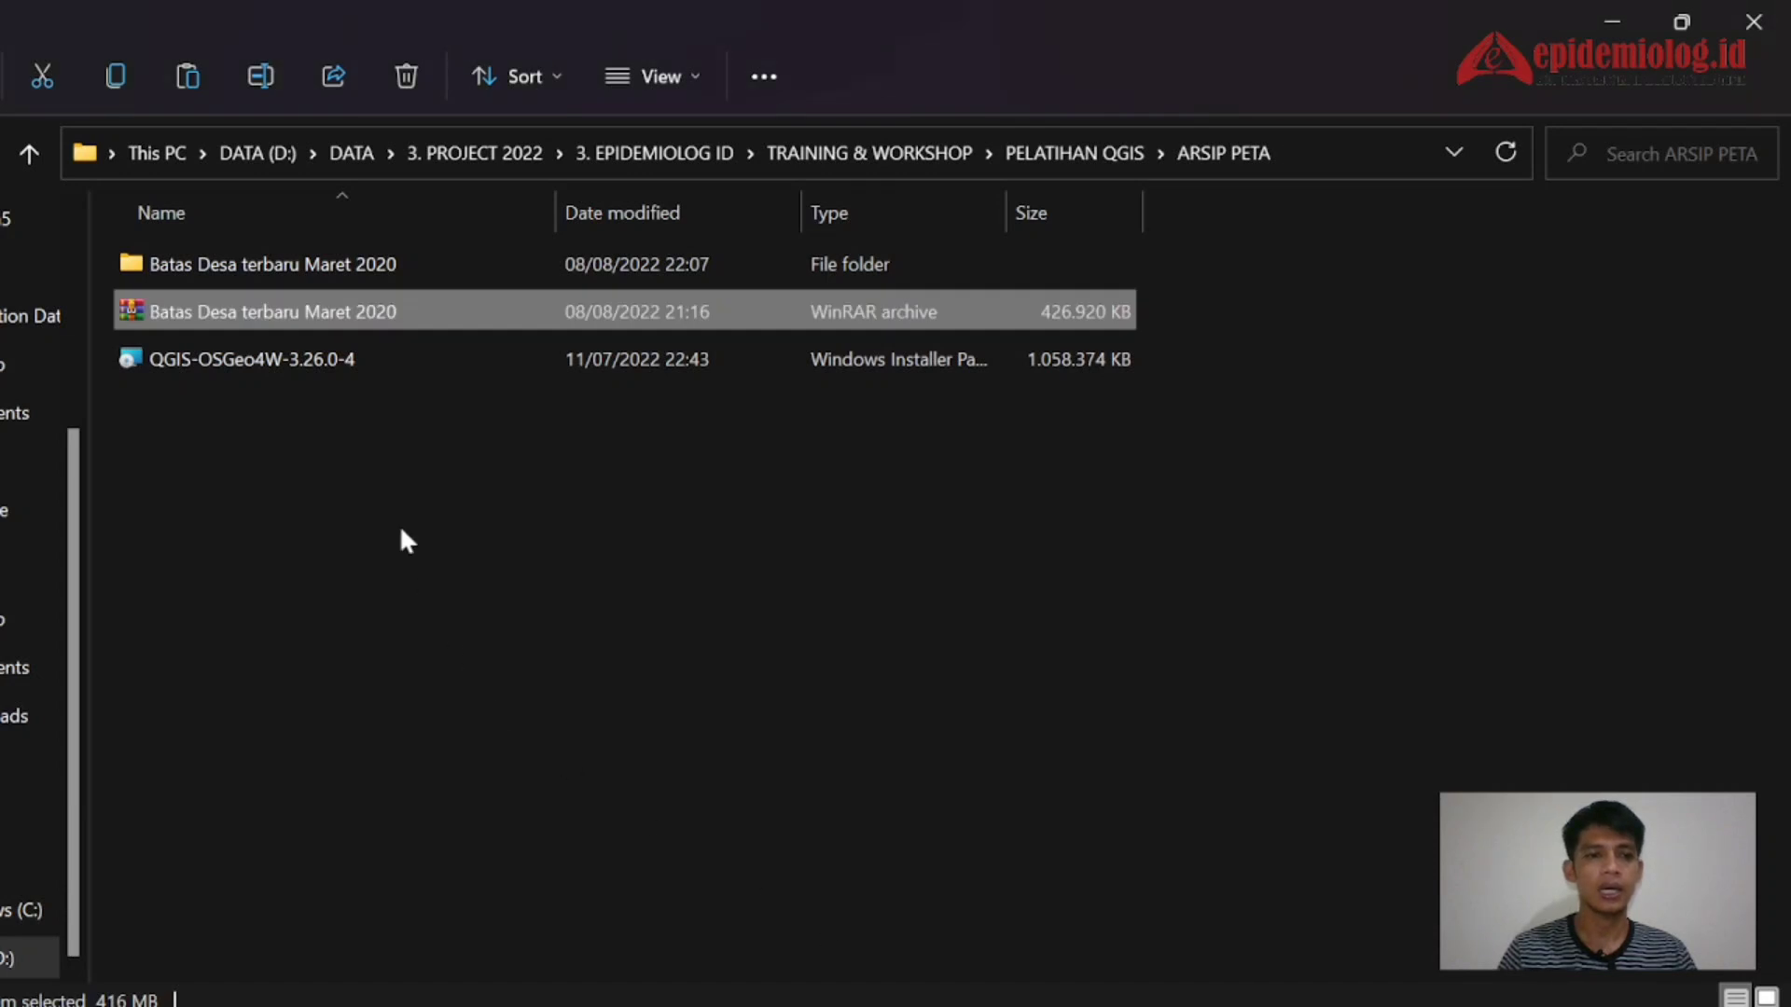
{"action": "left_click", "coordinate": [340, 426]}
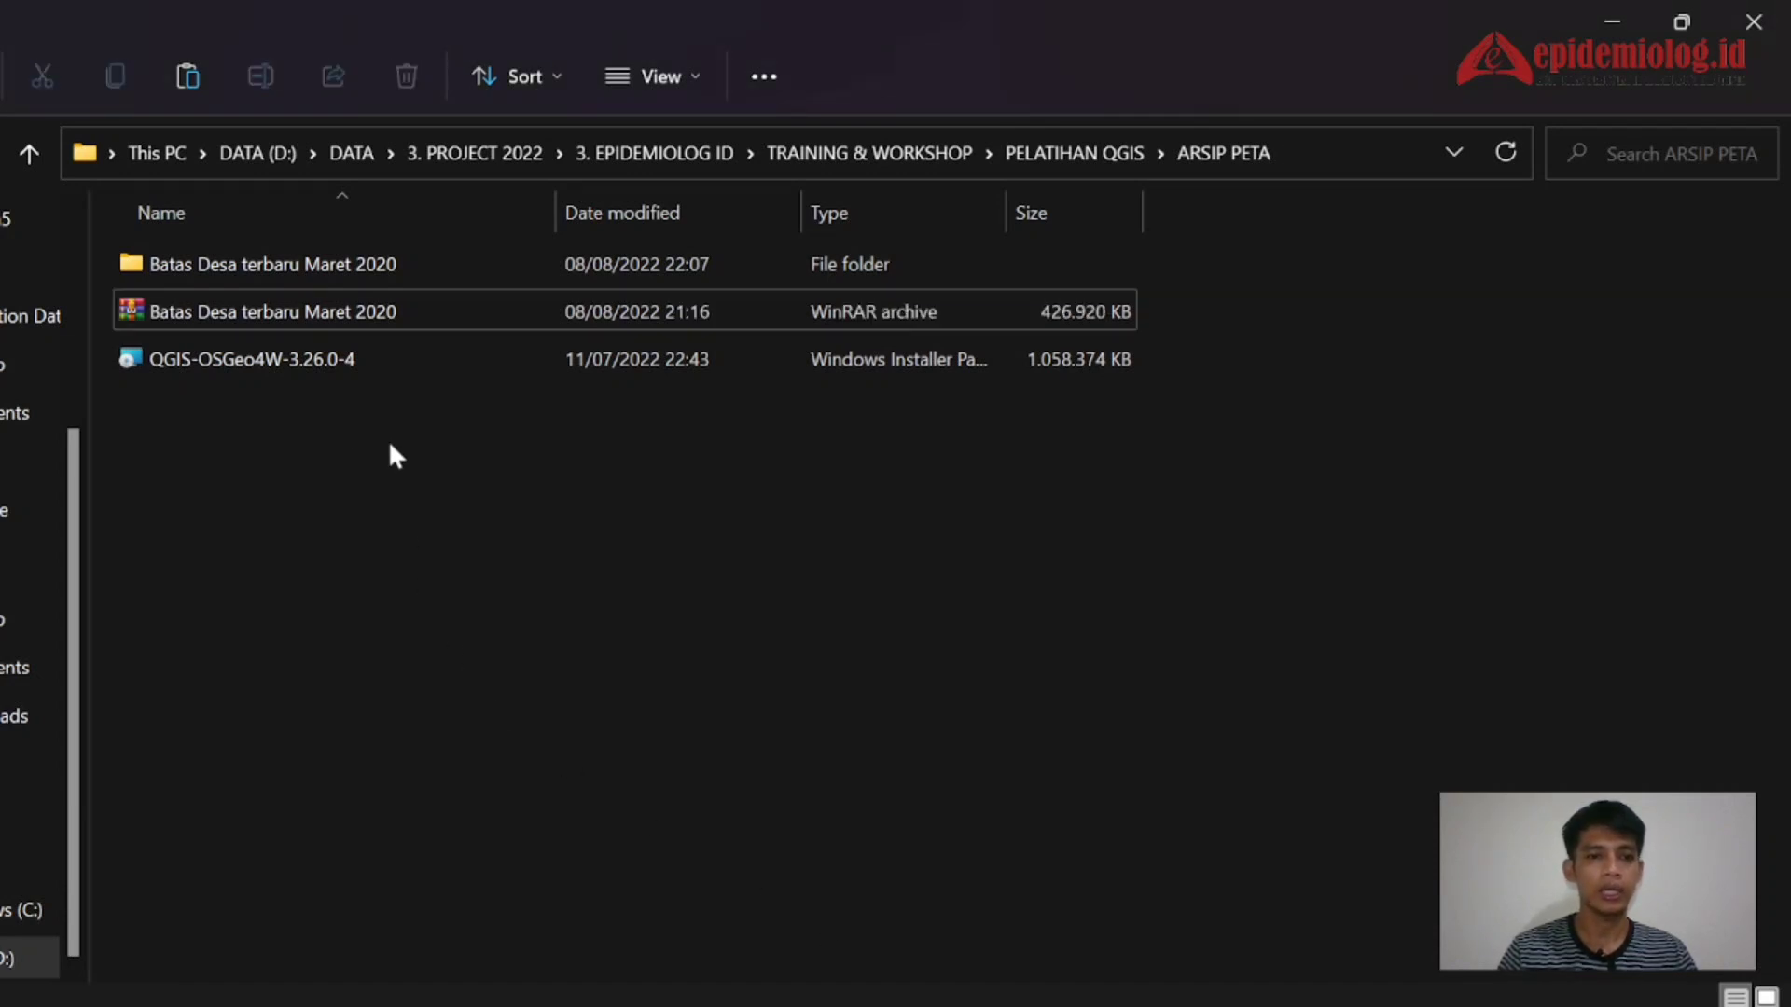
Step: Examine the shapefile components in the extracted Batas Desa terbaru Maret 2020A subfolder, including the .shp file, and return to ARSIP PETA
{"action": "left_click", "coordinate": [262, 276]}
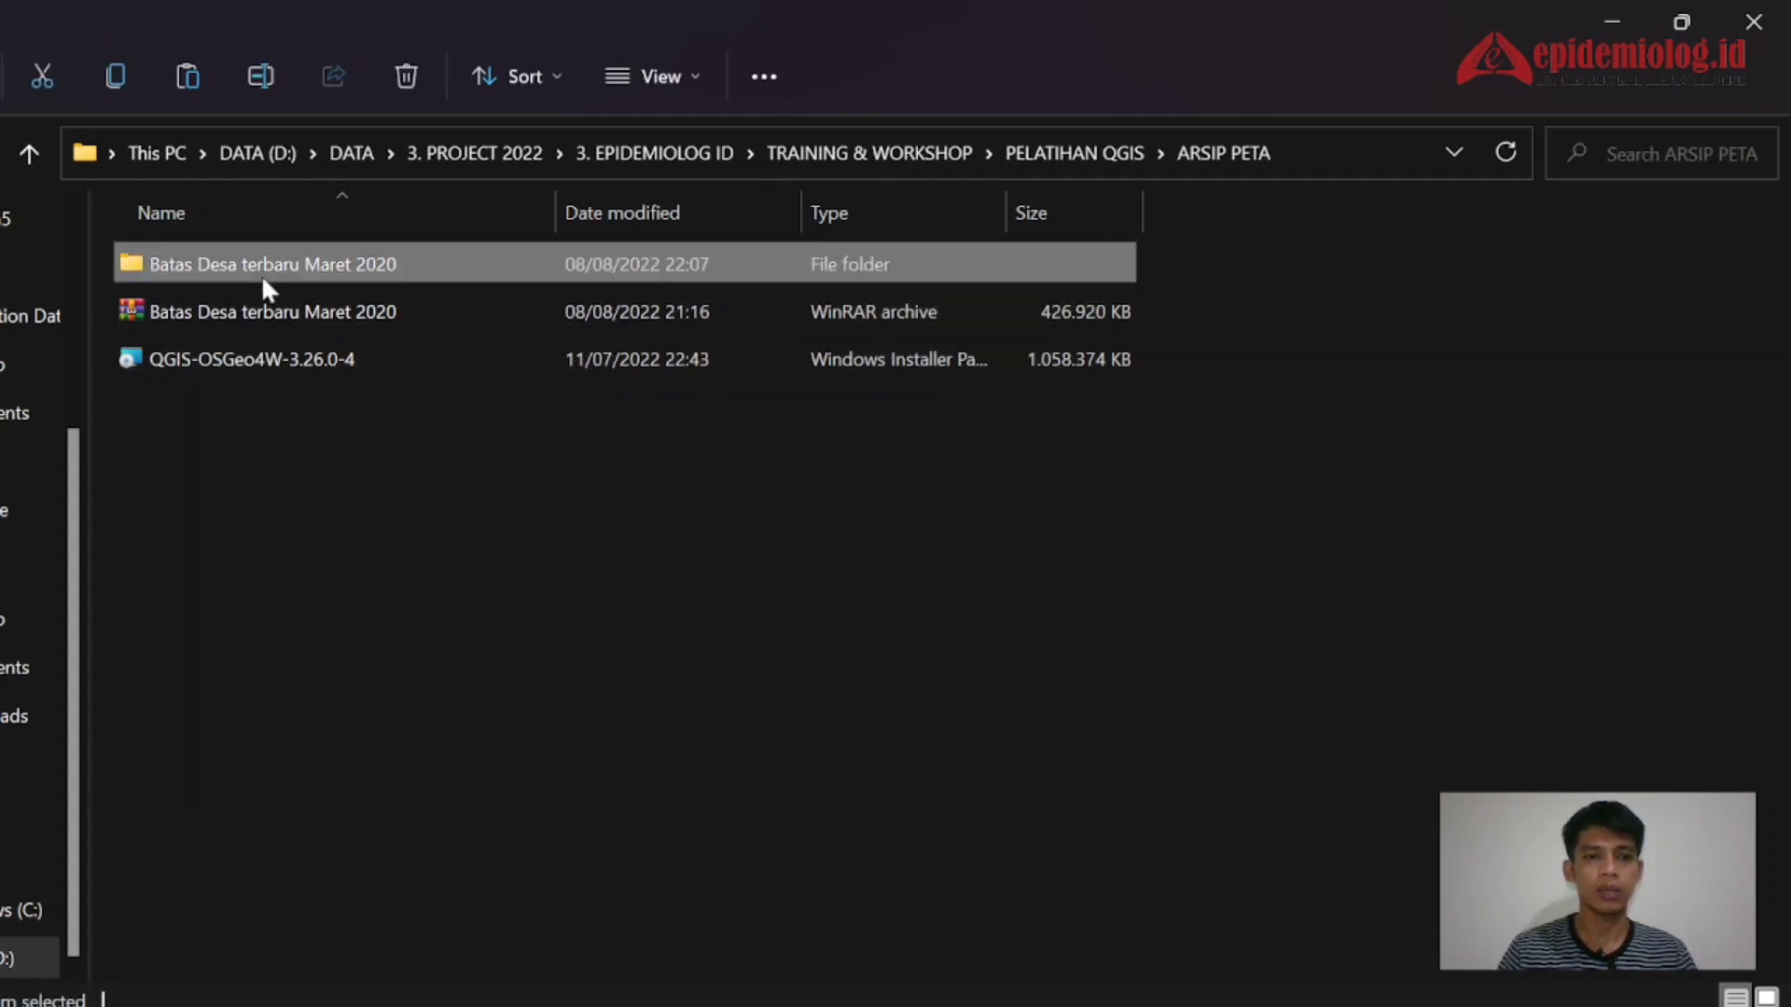
{"action": "double_click", "coordinate": [262, 279]}
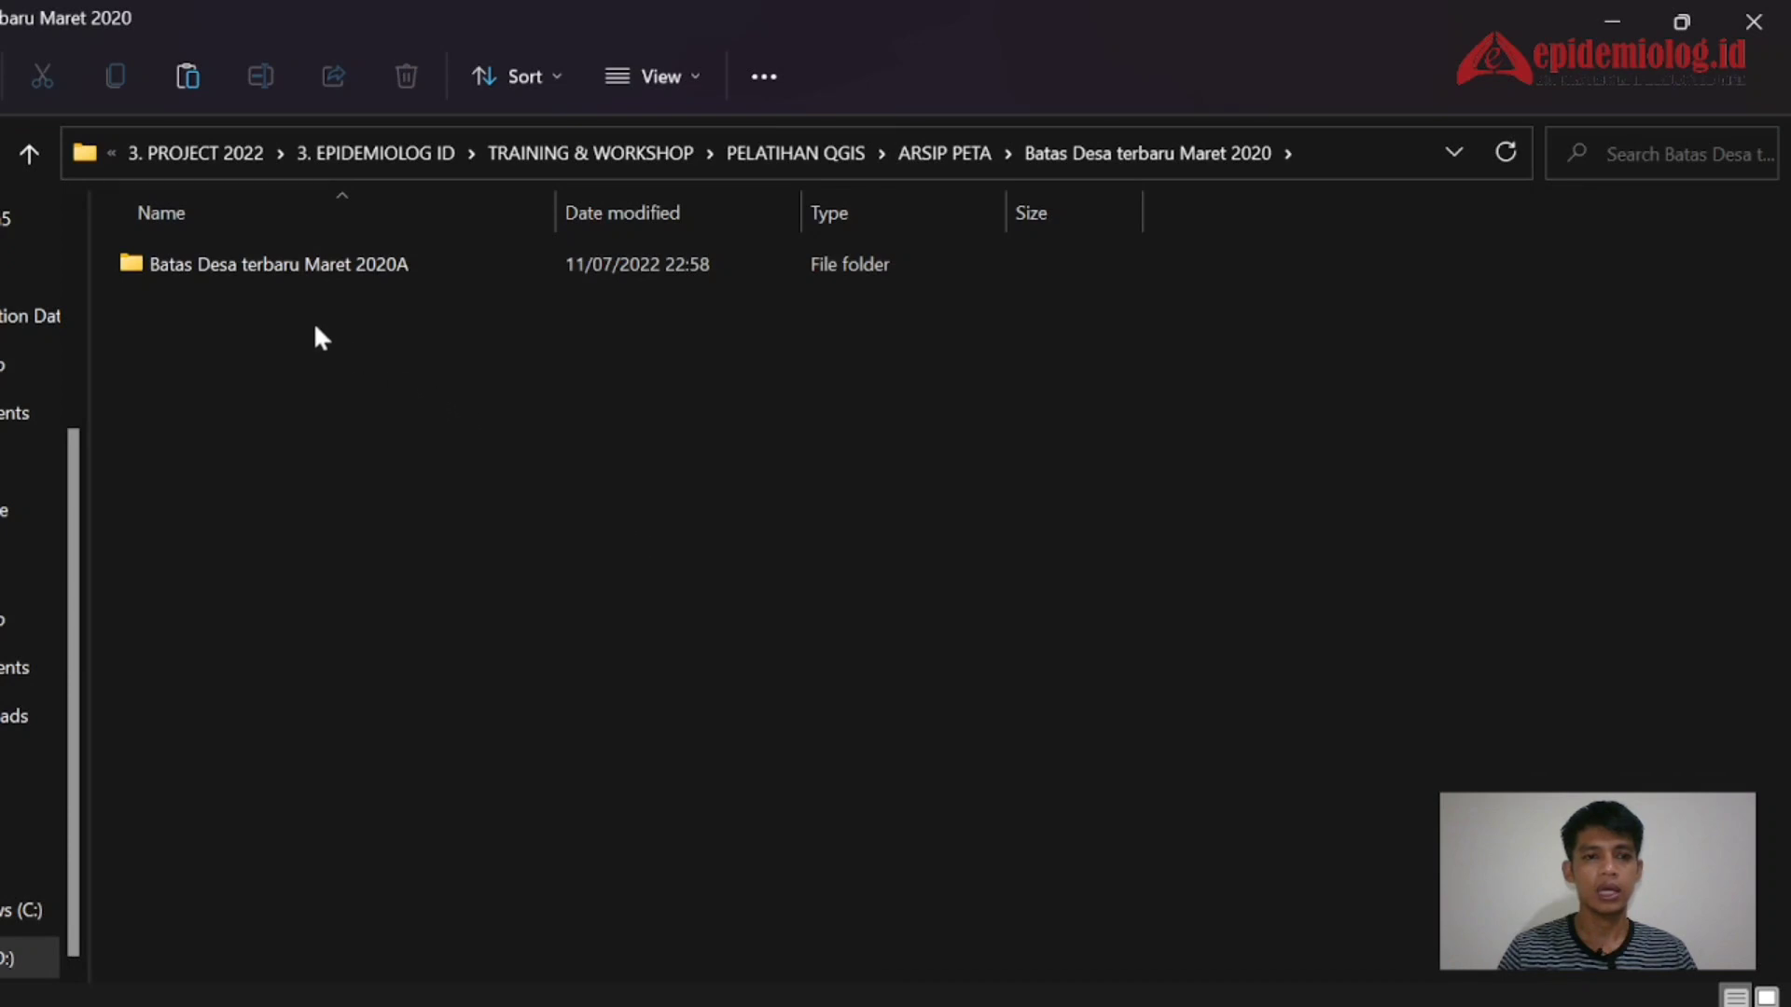
{"action": "double_click", "coordinate": [278, 268]}
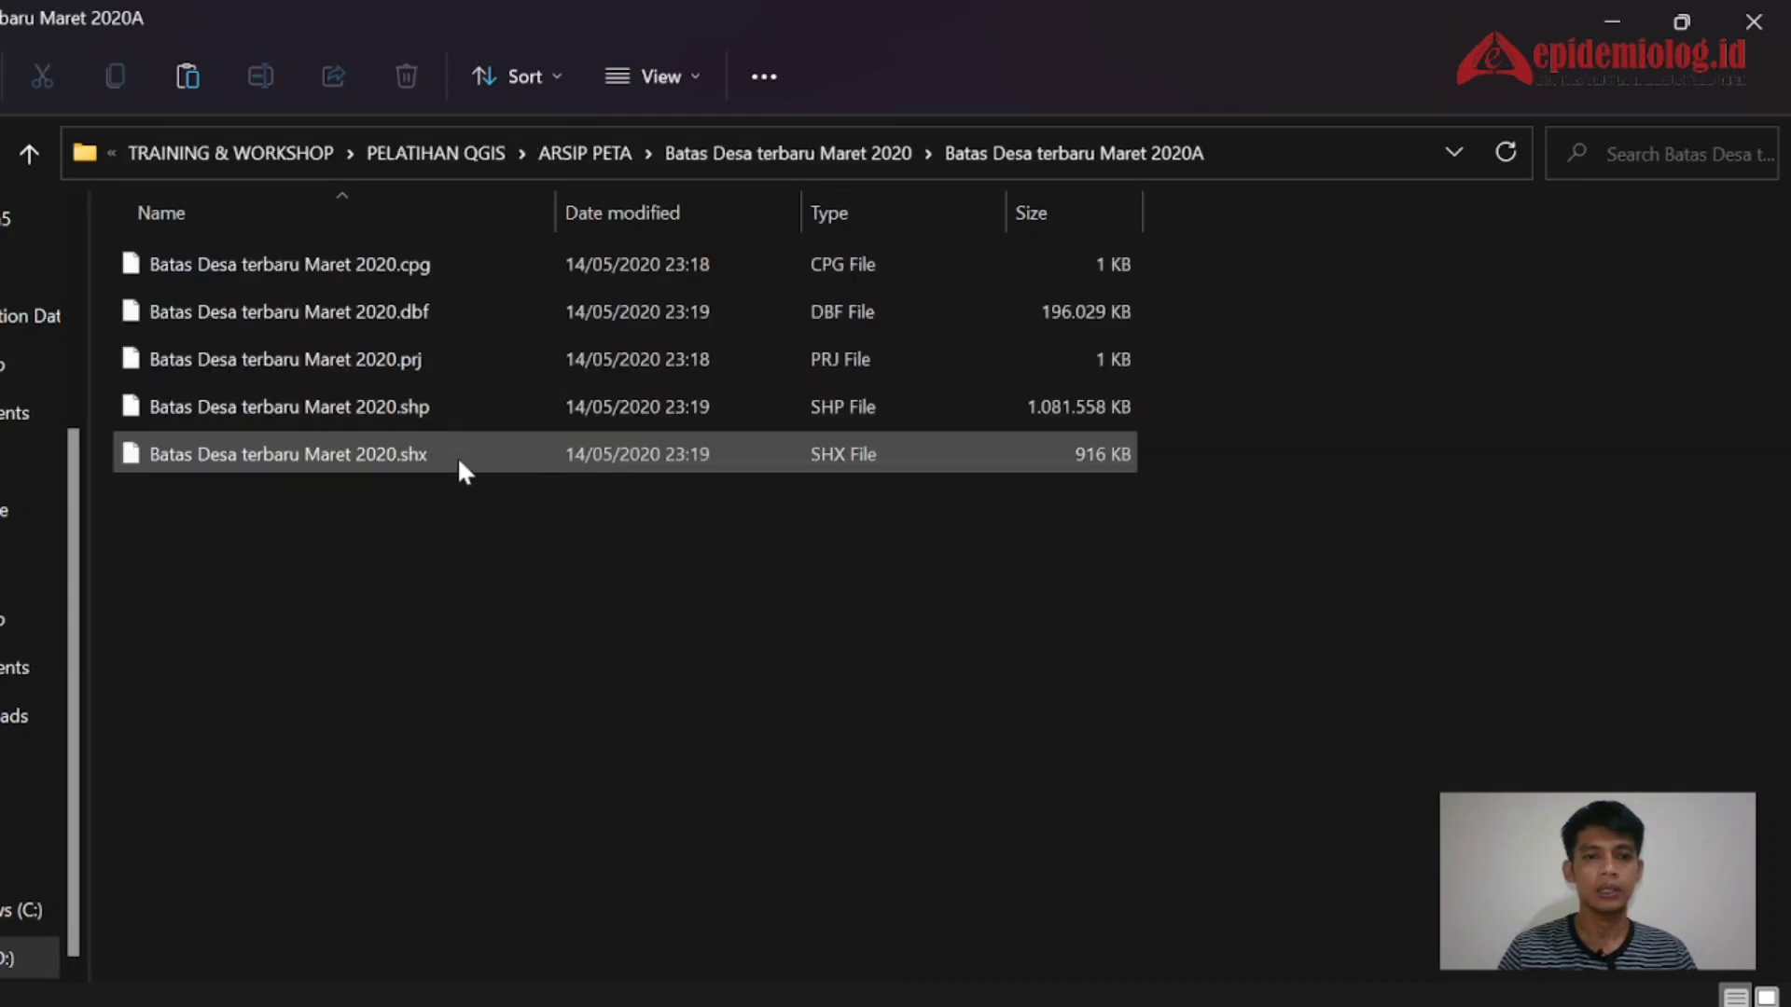
{"action": "left_click", "coordinate": [390, 407]}
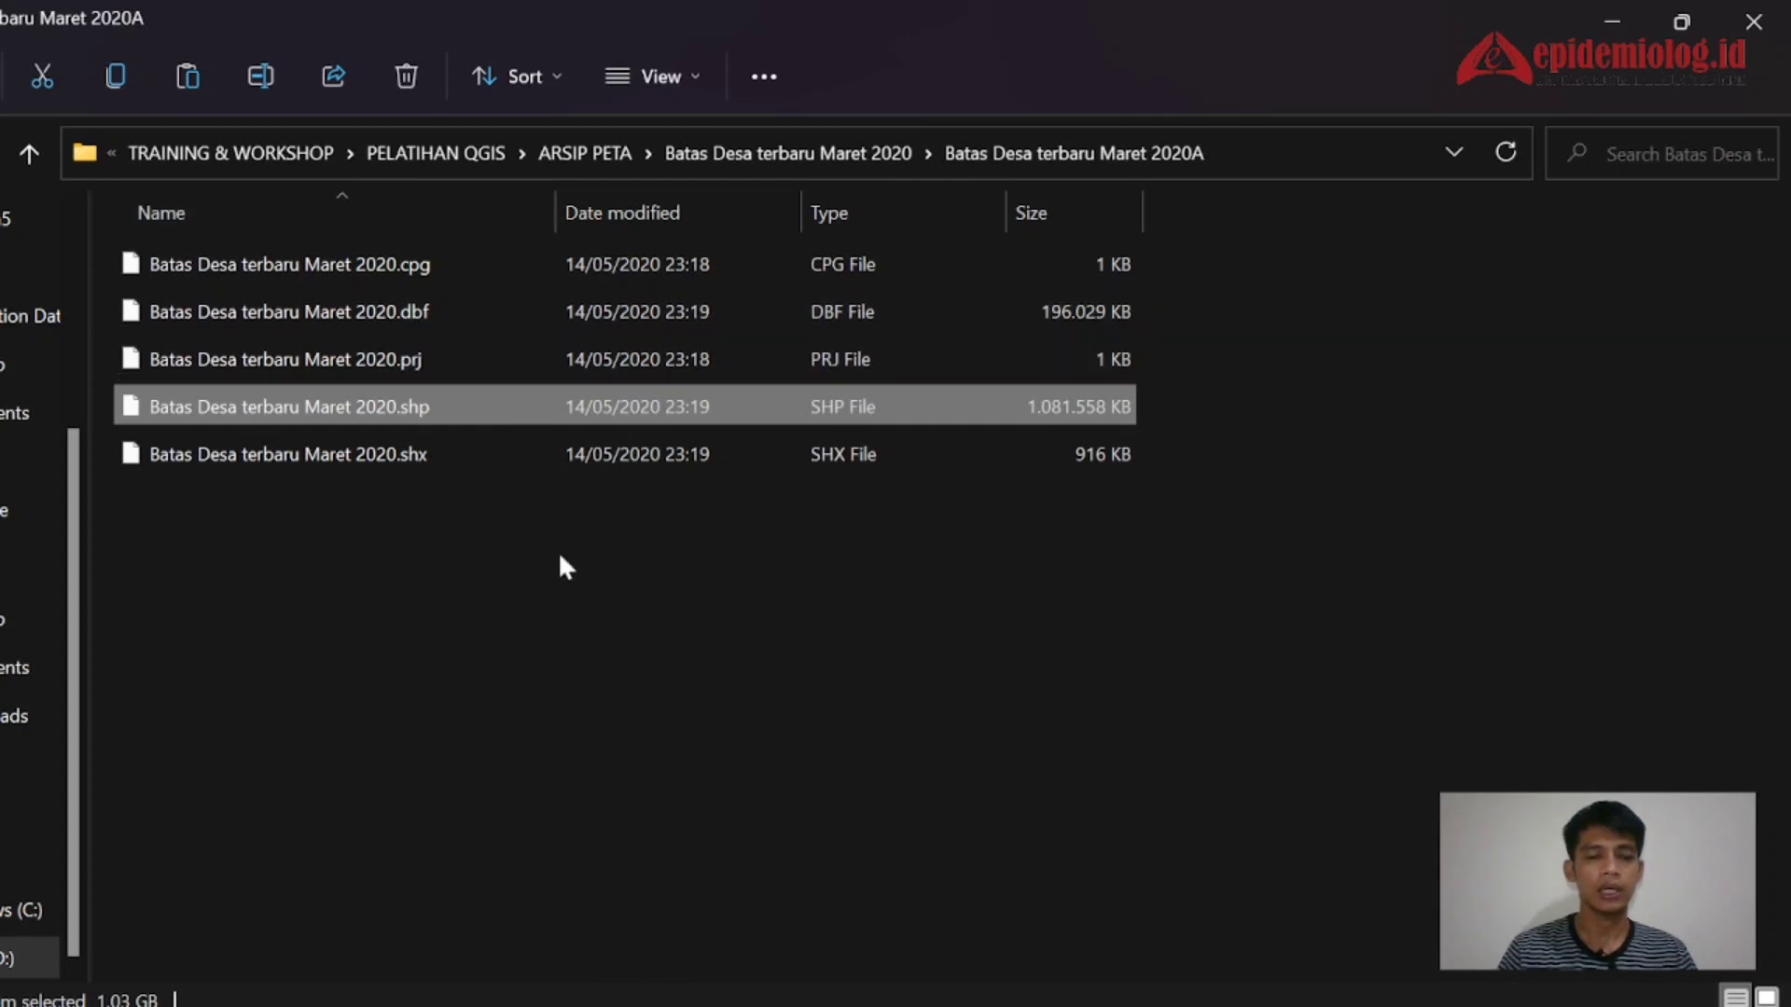
{"action": "left_click", "coordinate": [444, 414]}
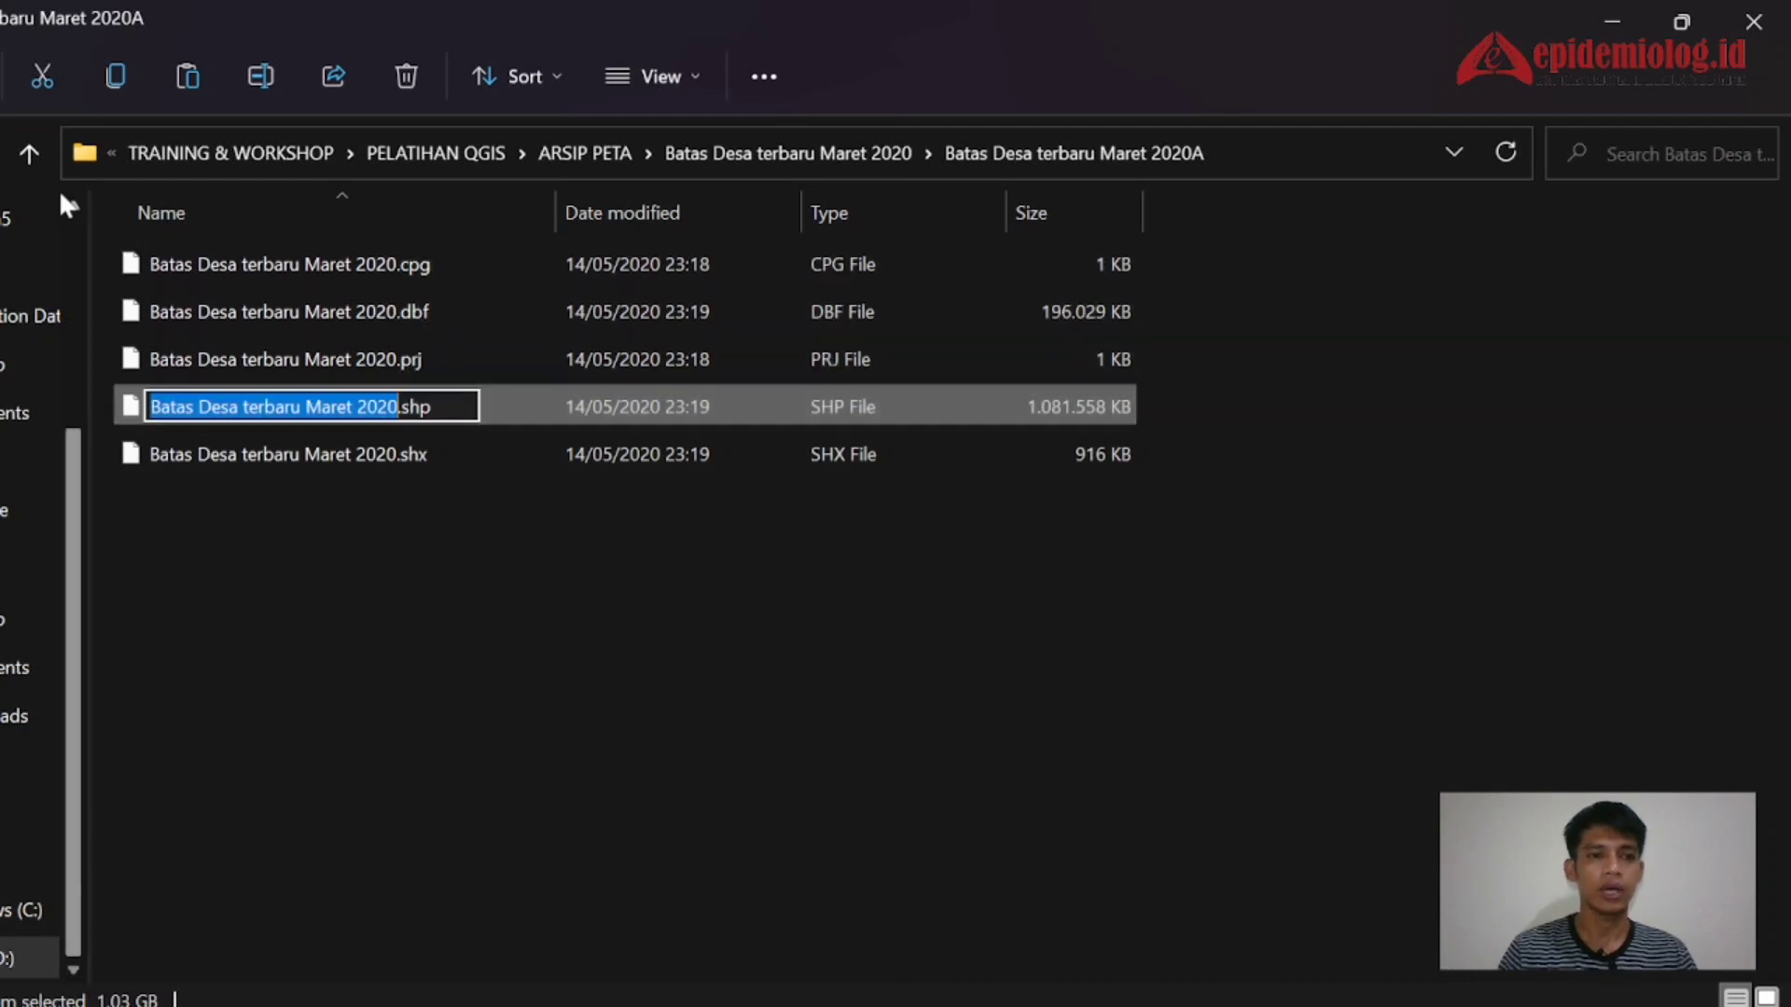
{"action": "left_click", "coordinate": [31, 166]}
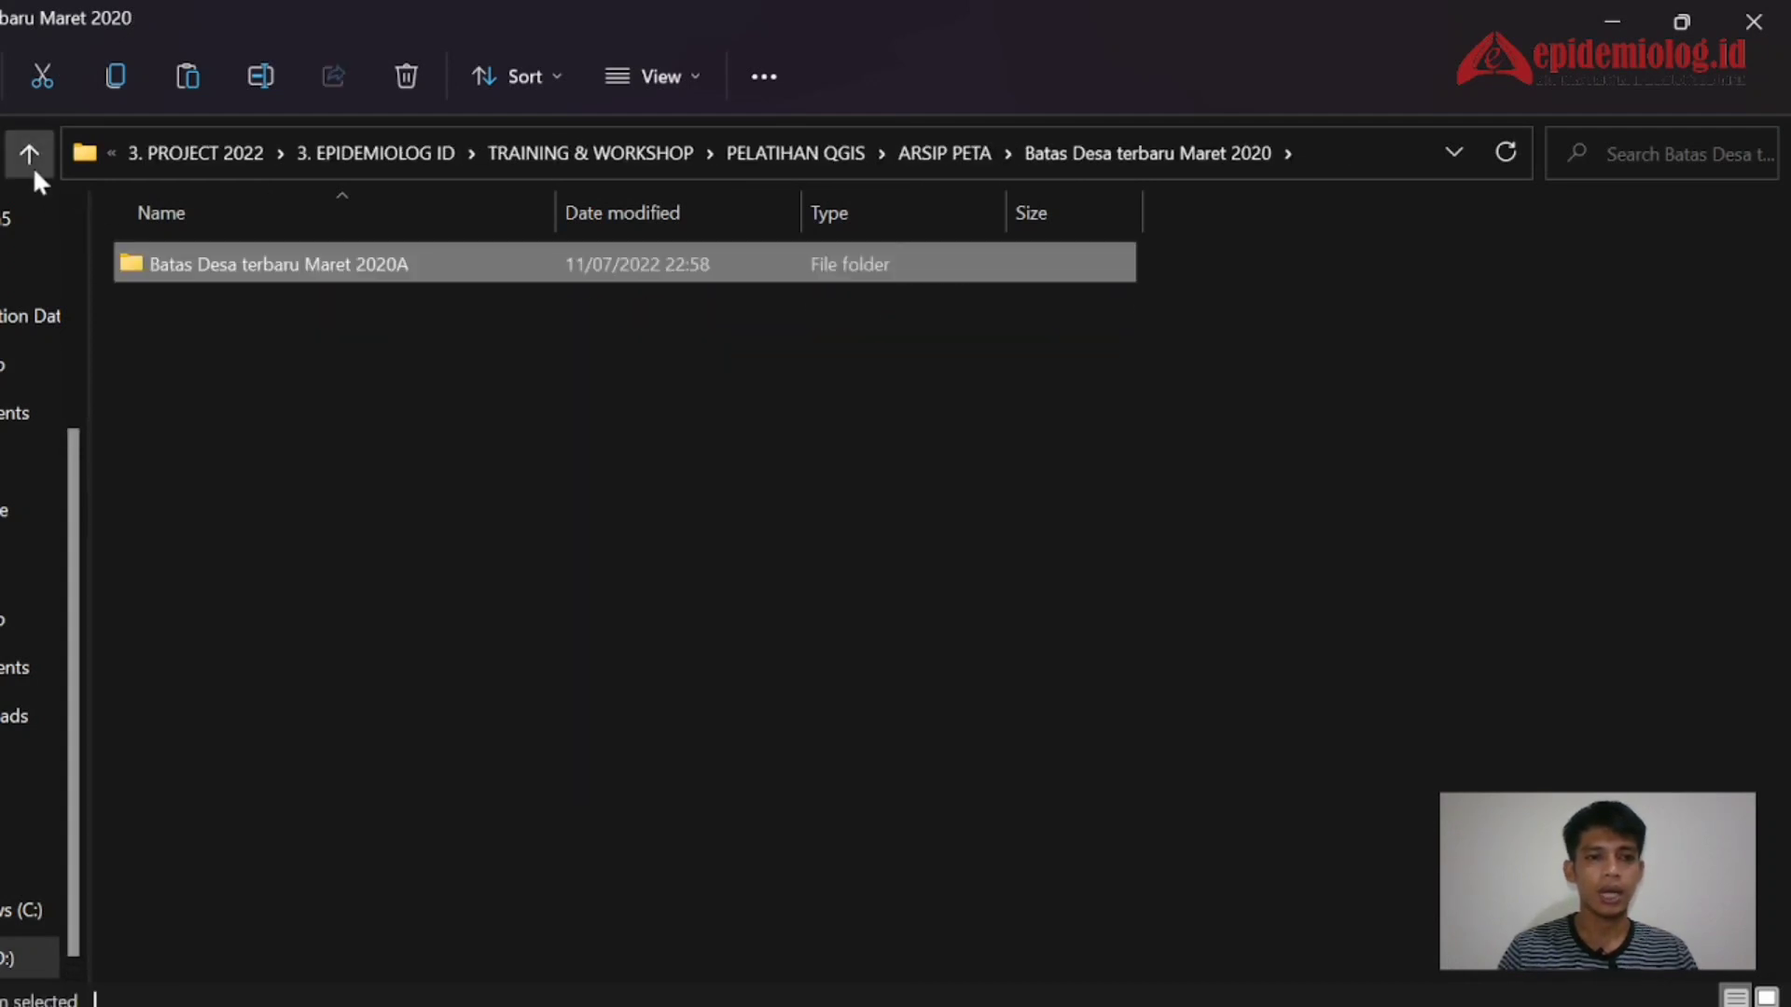
{"action": "left_click", "coordinate": [32, 166]}
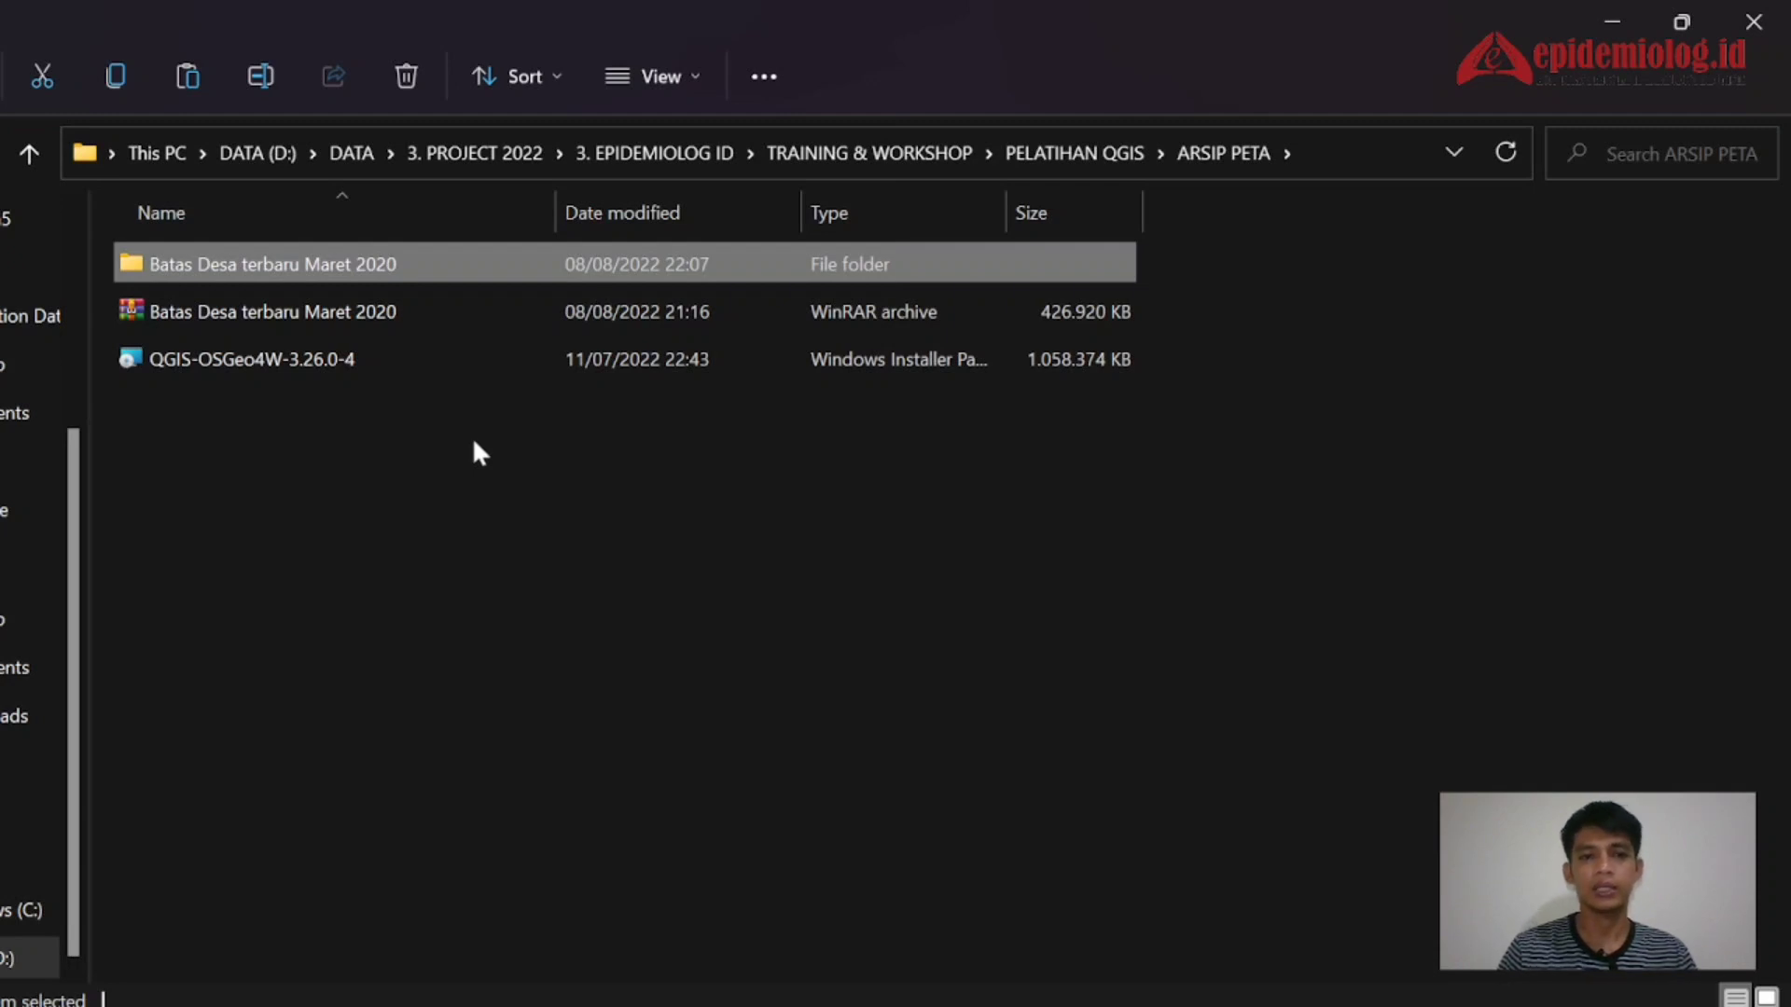
Step: Run the QGIS-OSGeo4W-3.26.0-4 installer, accepting the license and keeping C:\Program Files\QGIS 3.26.0\ with desktop and start menu shortcuts
{"action": "key", "text": "Down"}
{"action": "key", "text": "Down"}
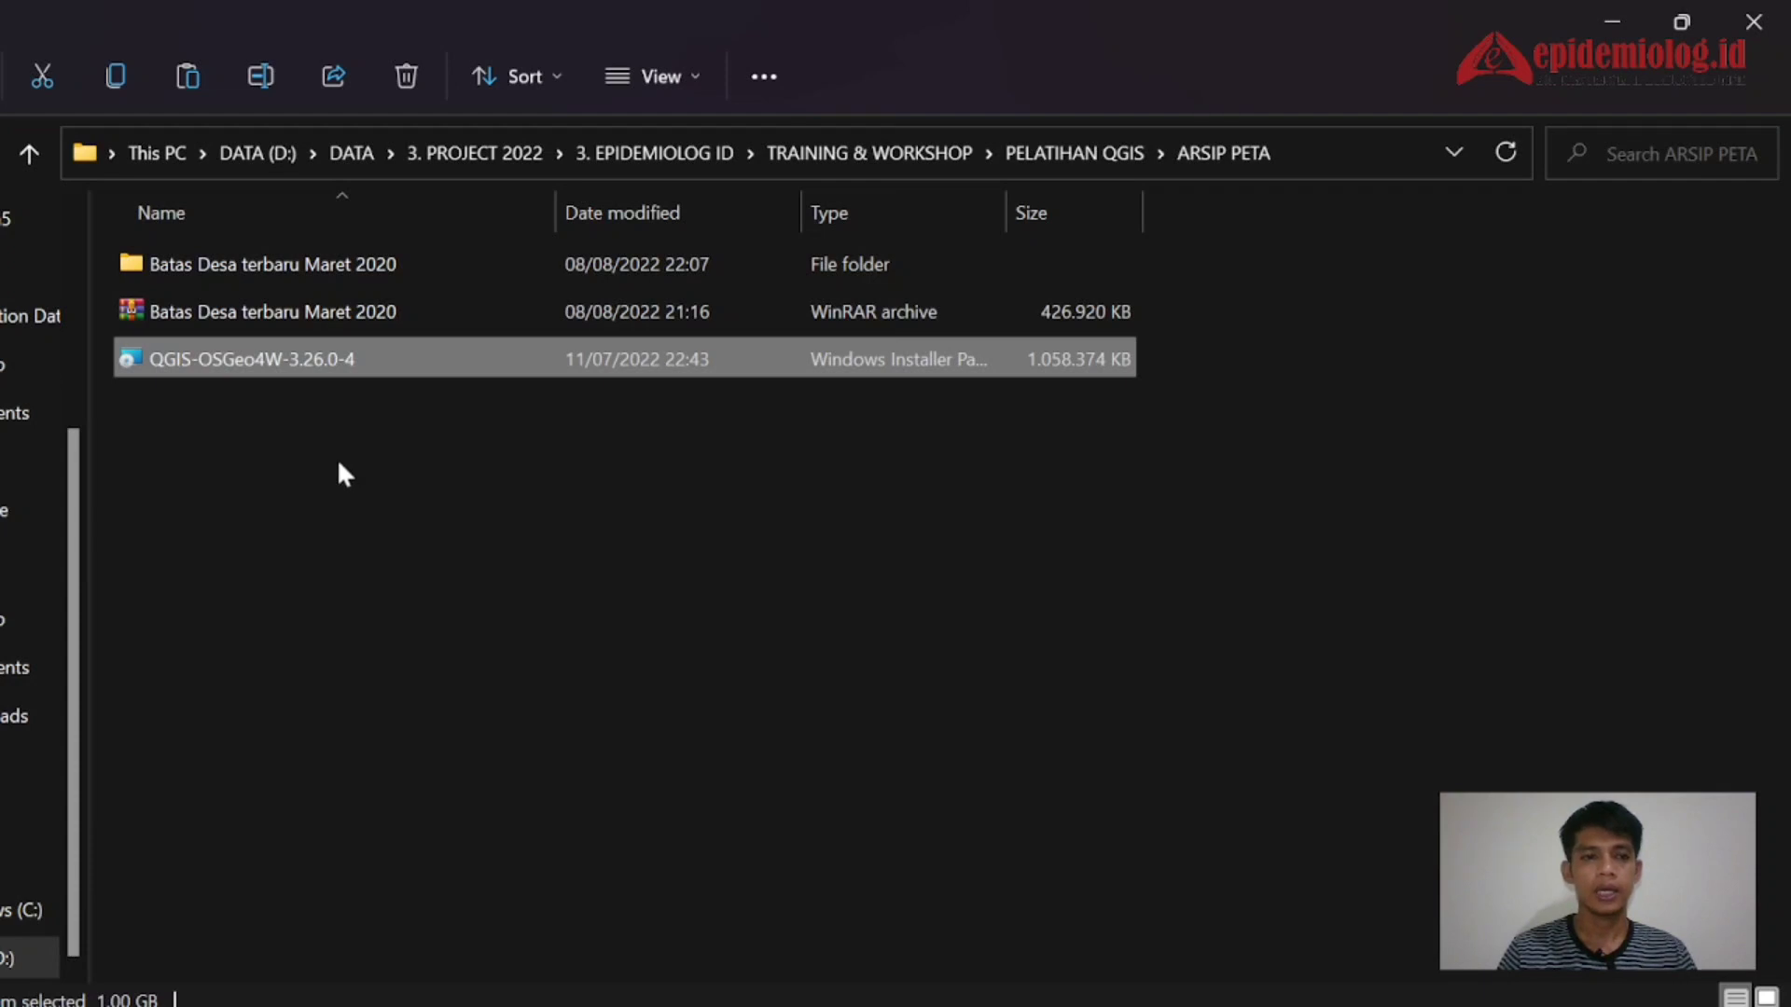
{"action": "double_click", "coordinate": [327, 364]}
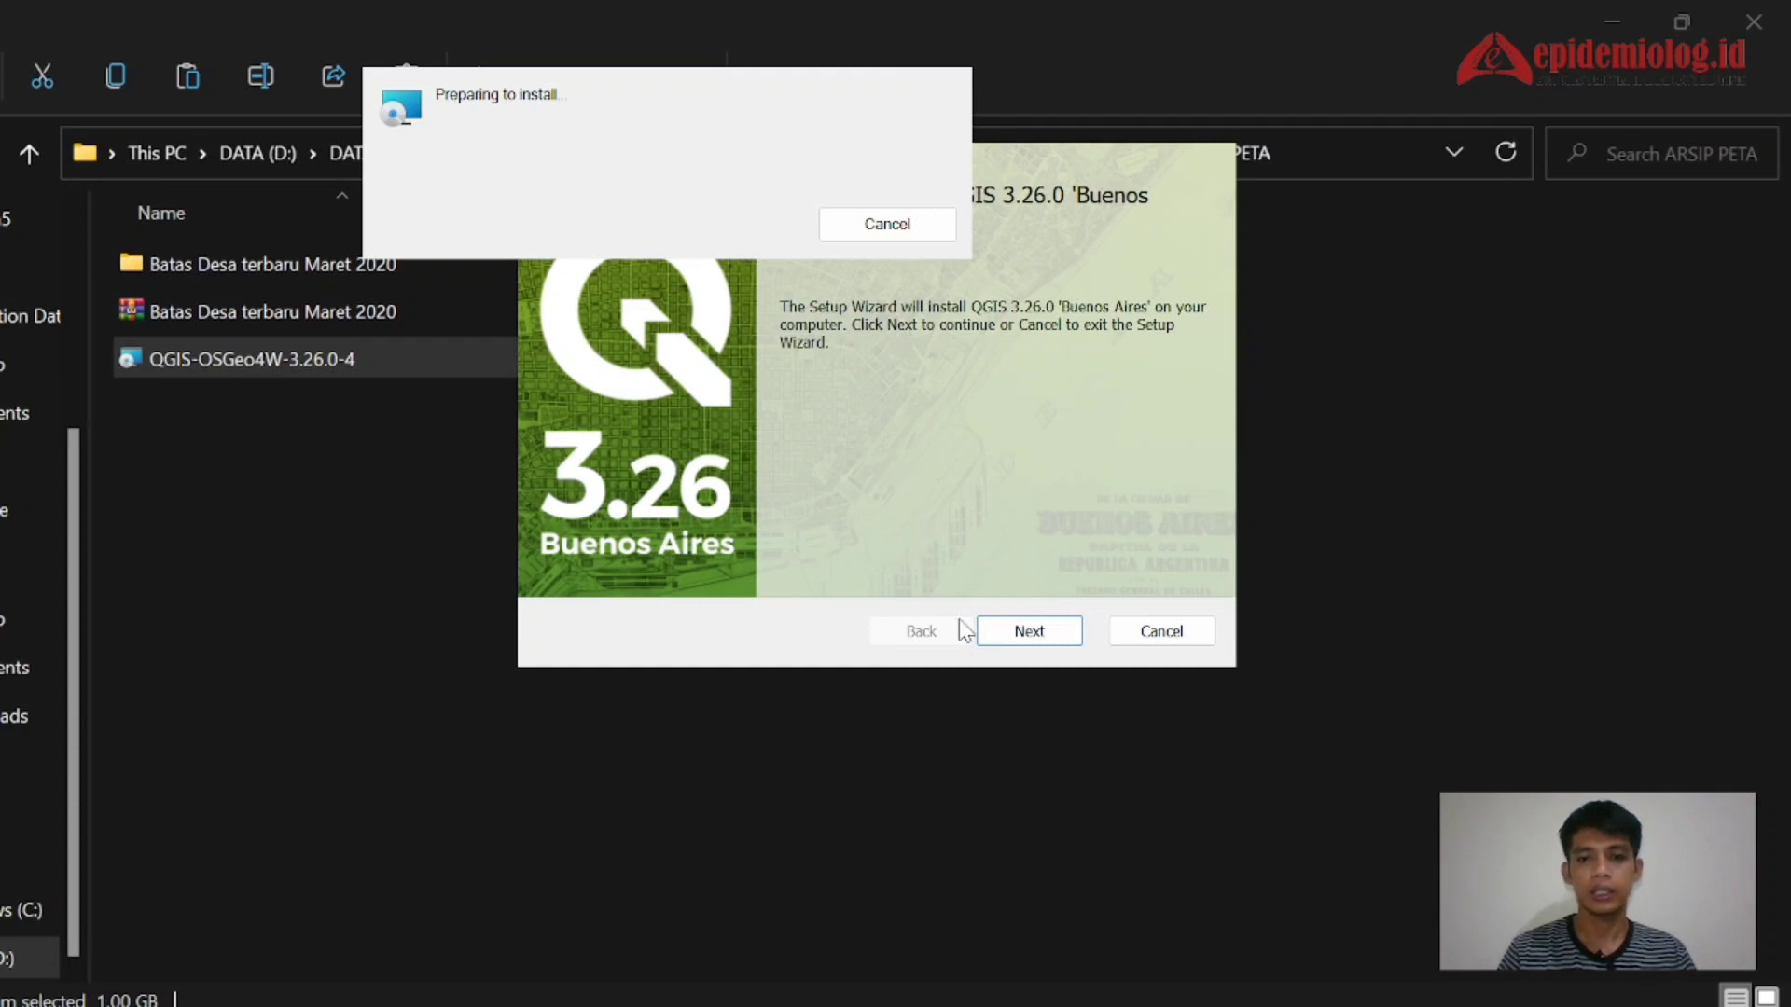
{"action": "left_click", "coordinate": [1030, 634]}
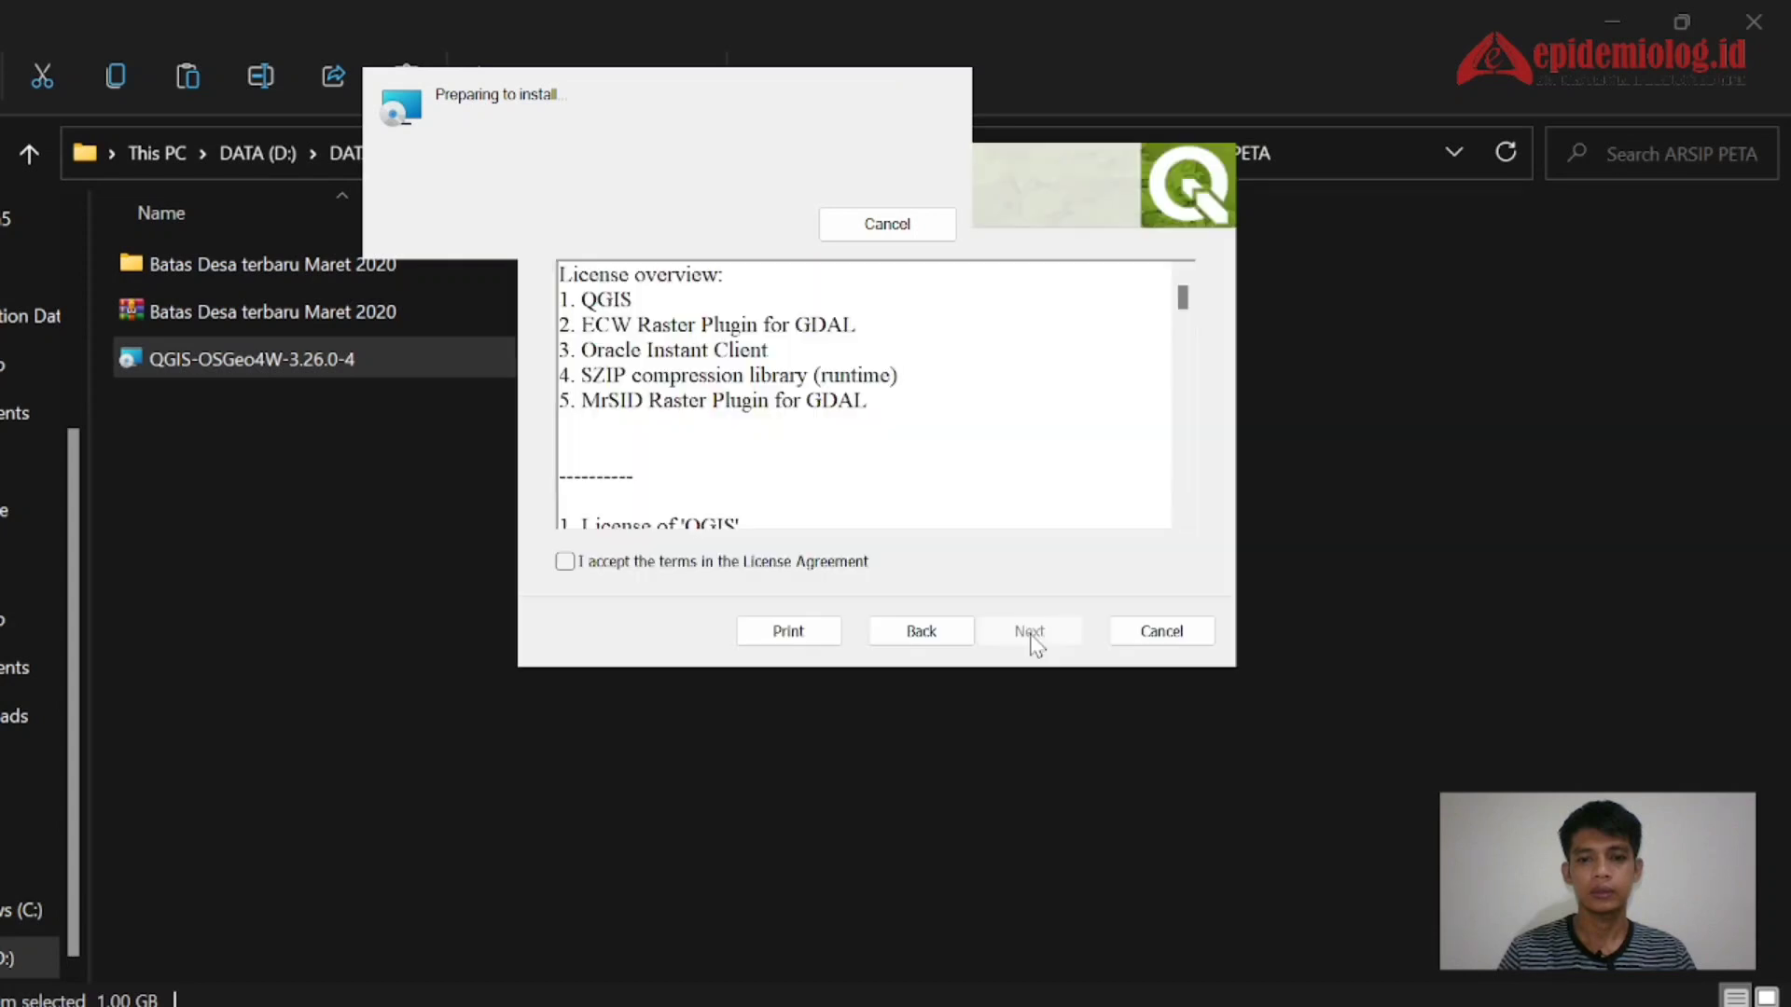
{"action": "left_click", "coordinate": [635, 568]}
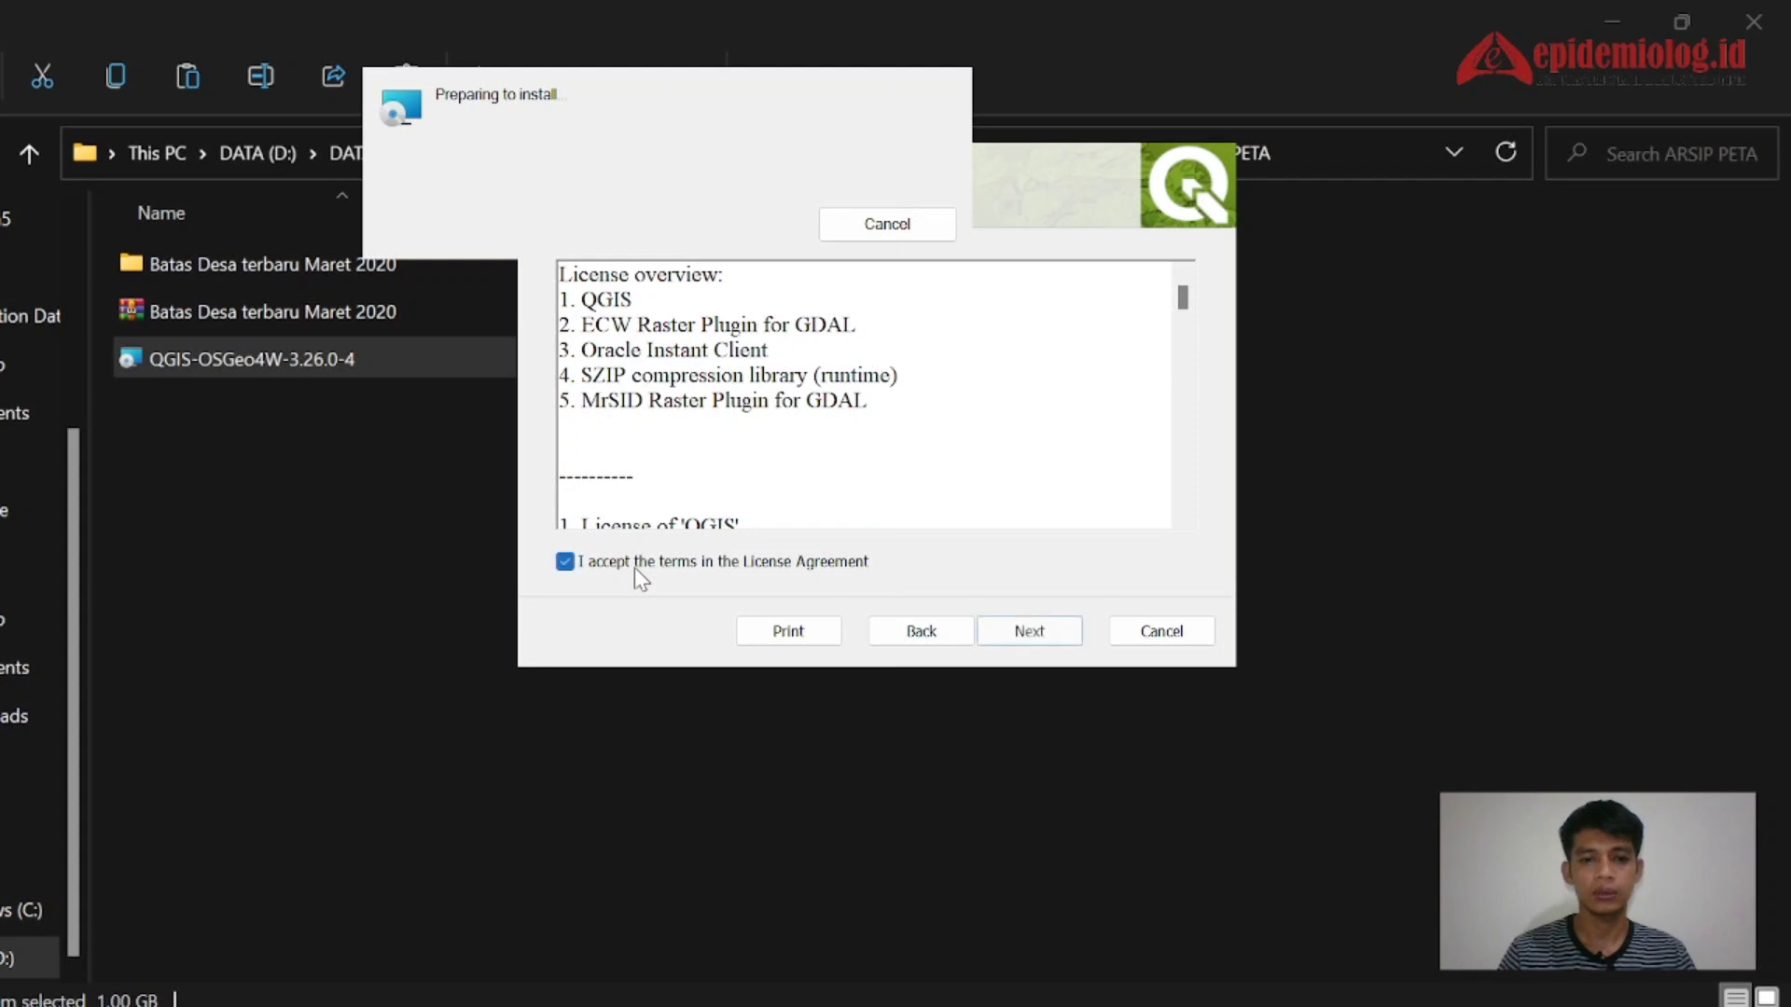
{"action": "left_click", "coordinate": [1029, 628]}
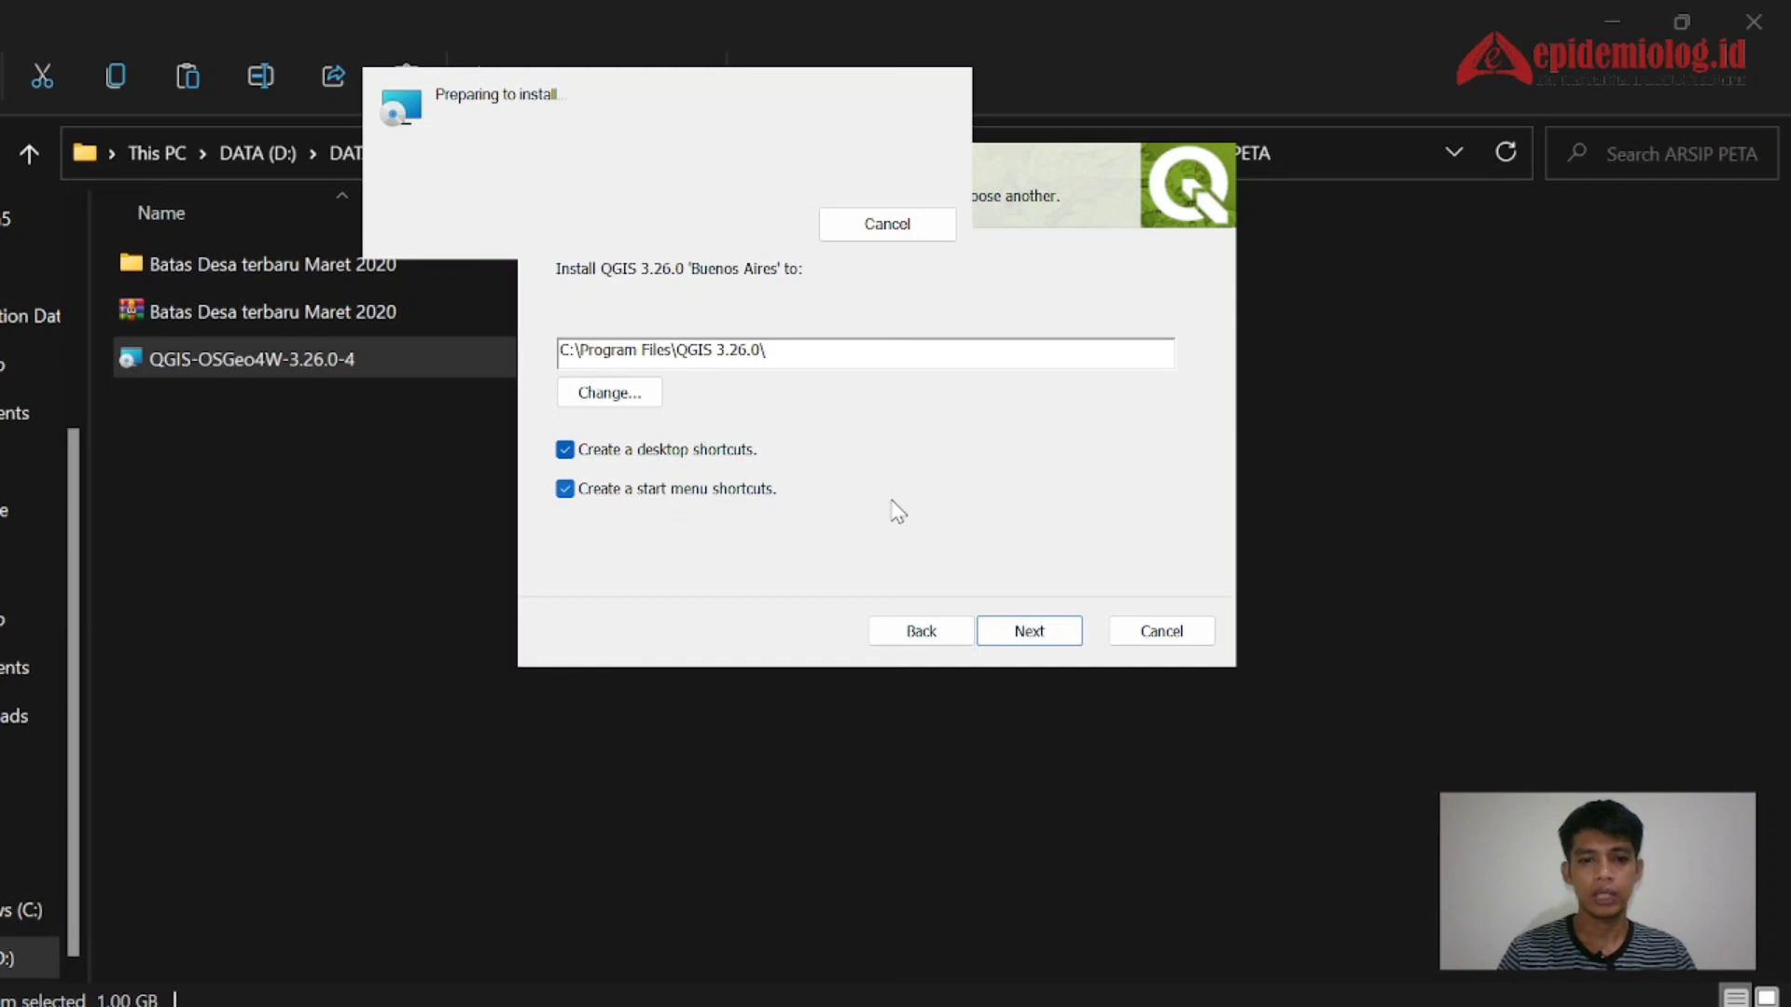
{"action": "left_click", "coordinate": [1027, 627]}
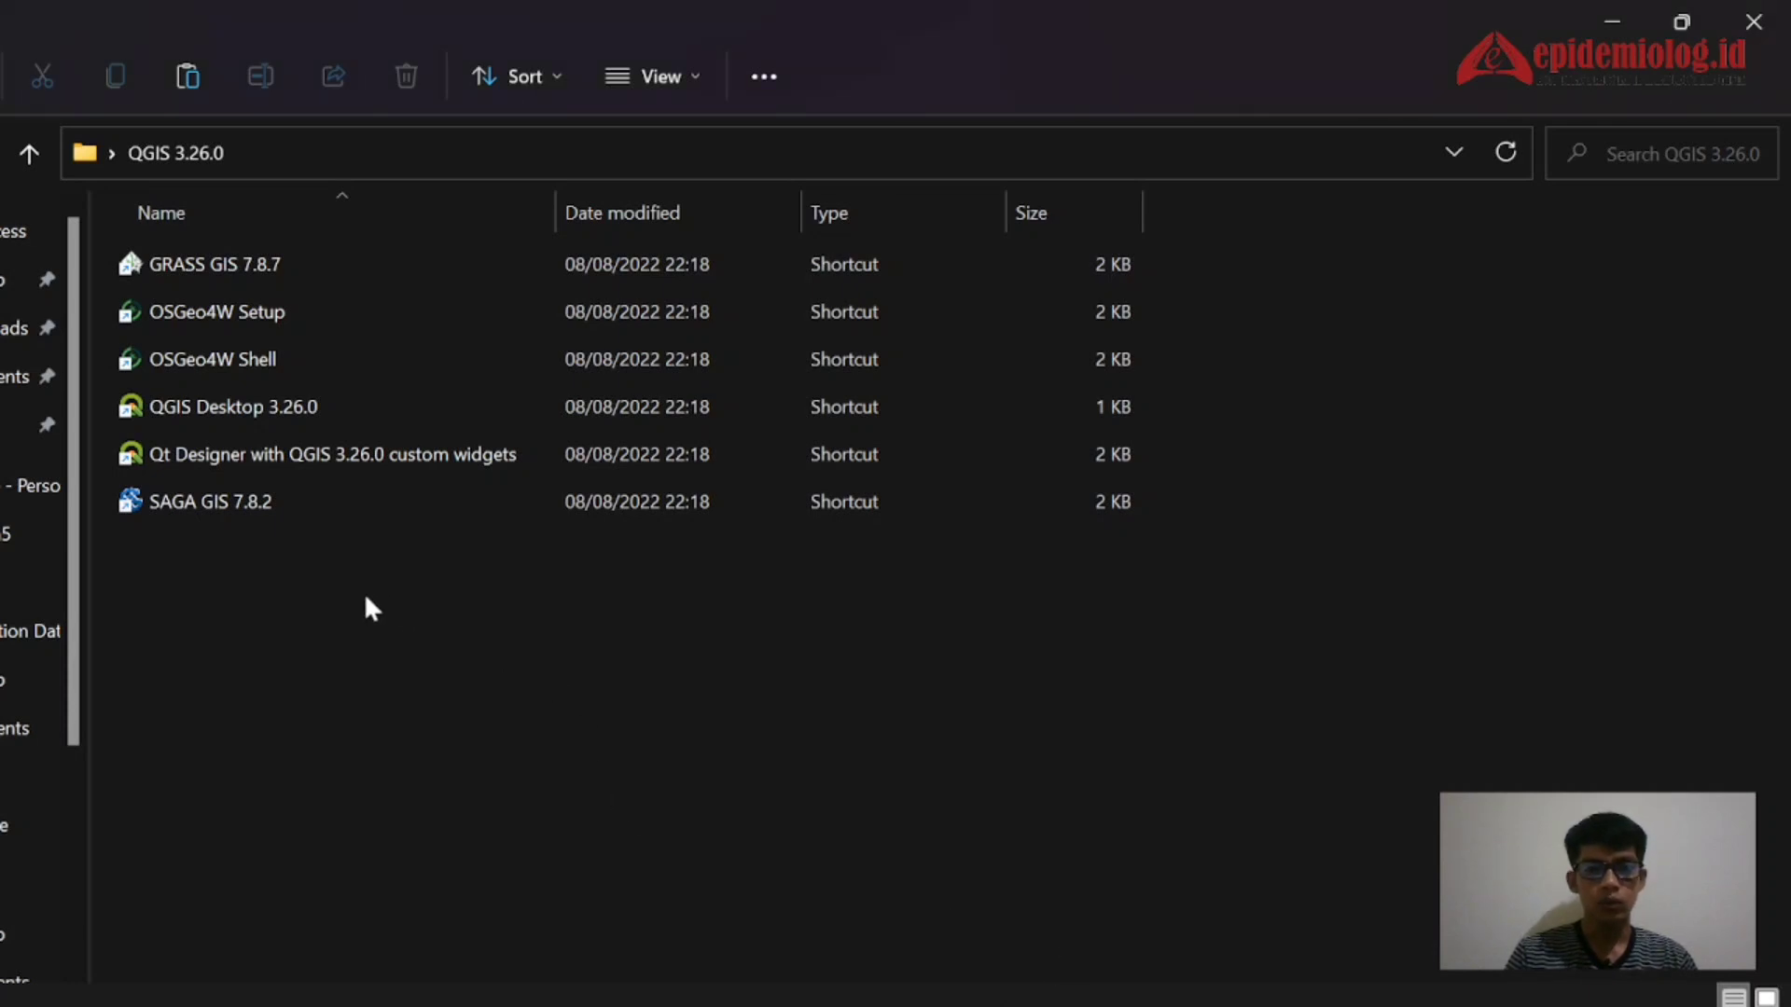
Step: Launch QGIS Desktop 3.26.0 from the QGIS 3.26.0 shortcut folder and create a new project
{"action": "left_click", "coordinate": [226, 418]}
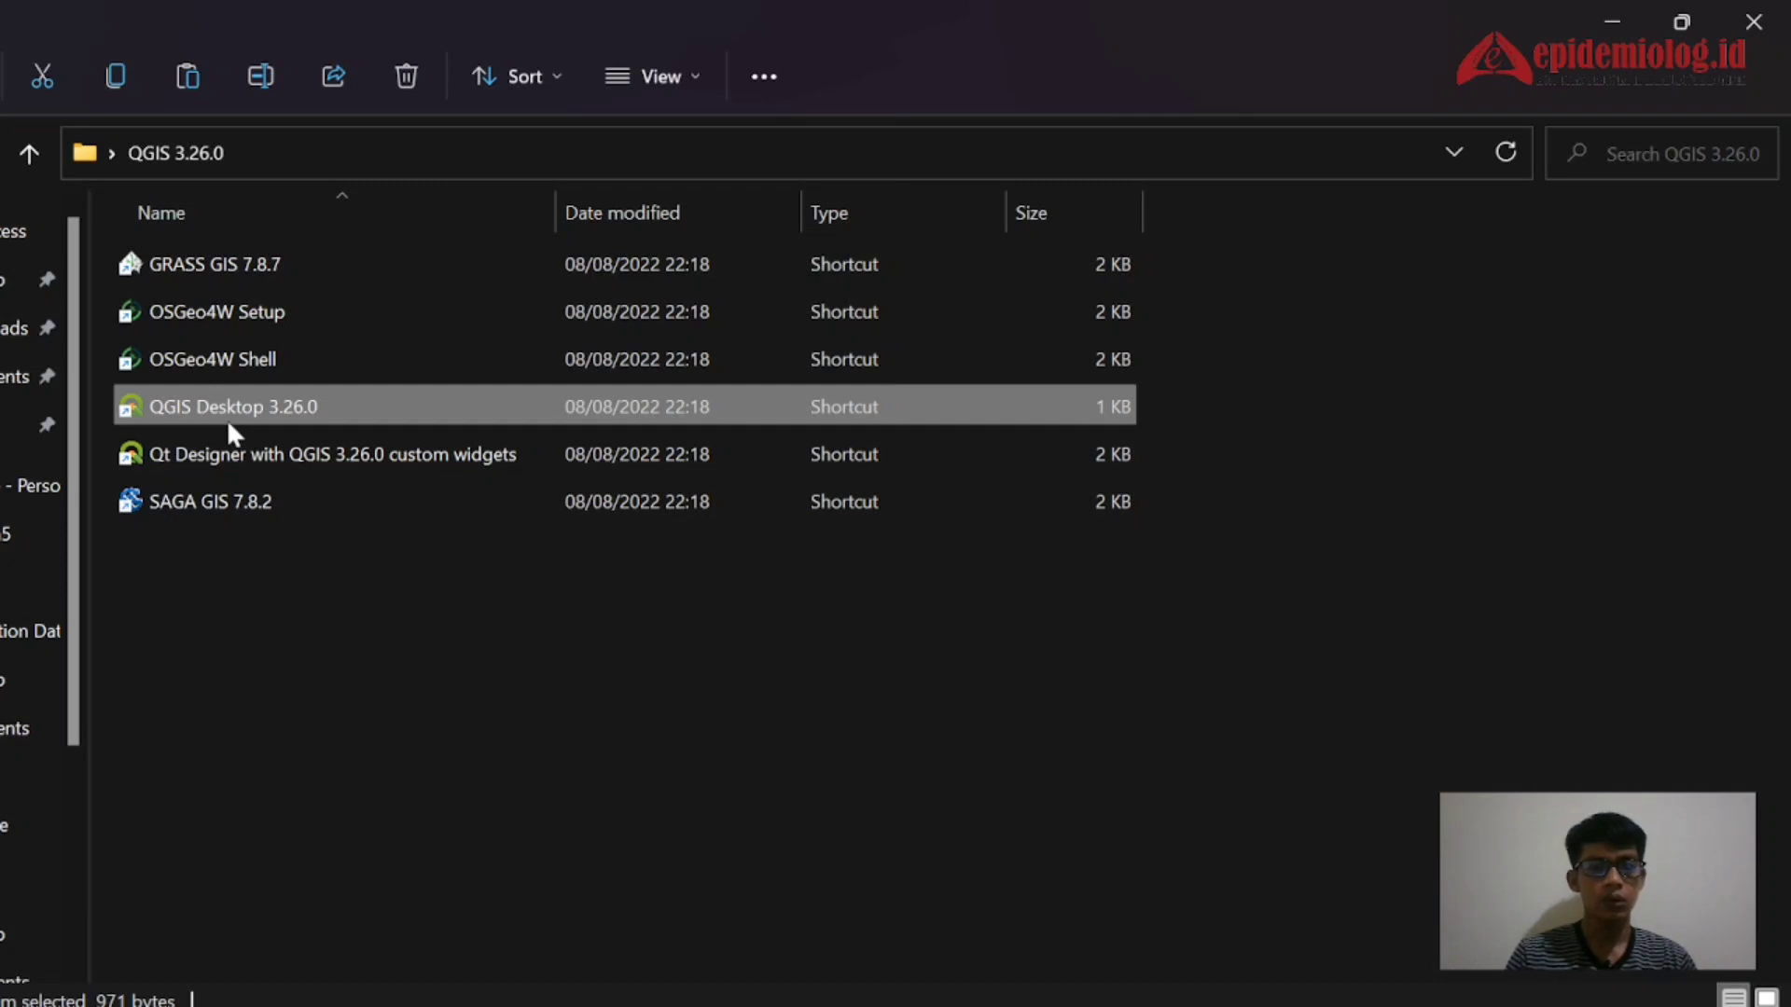
{"action": "double_click", "coordinate": [226, 414]}
{"action": "double_click", "coordinate": [291, 404]}
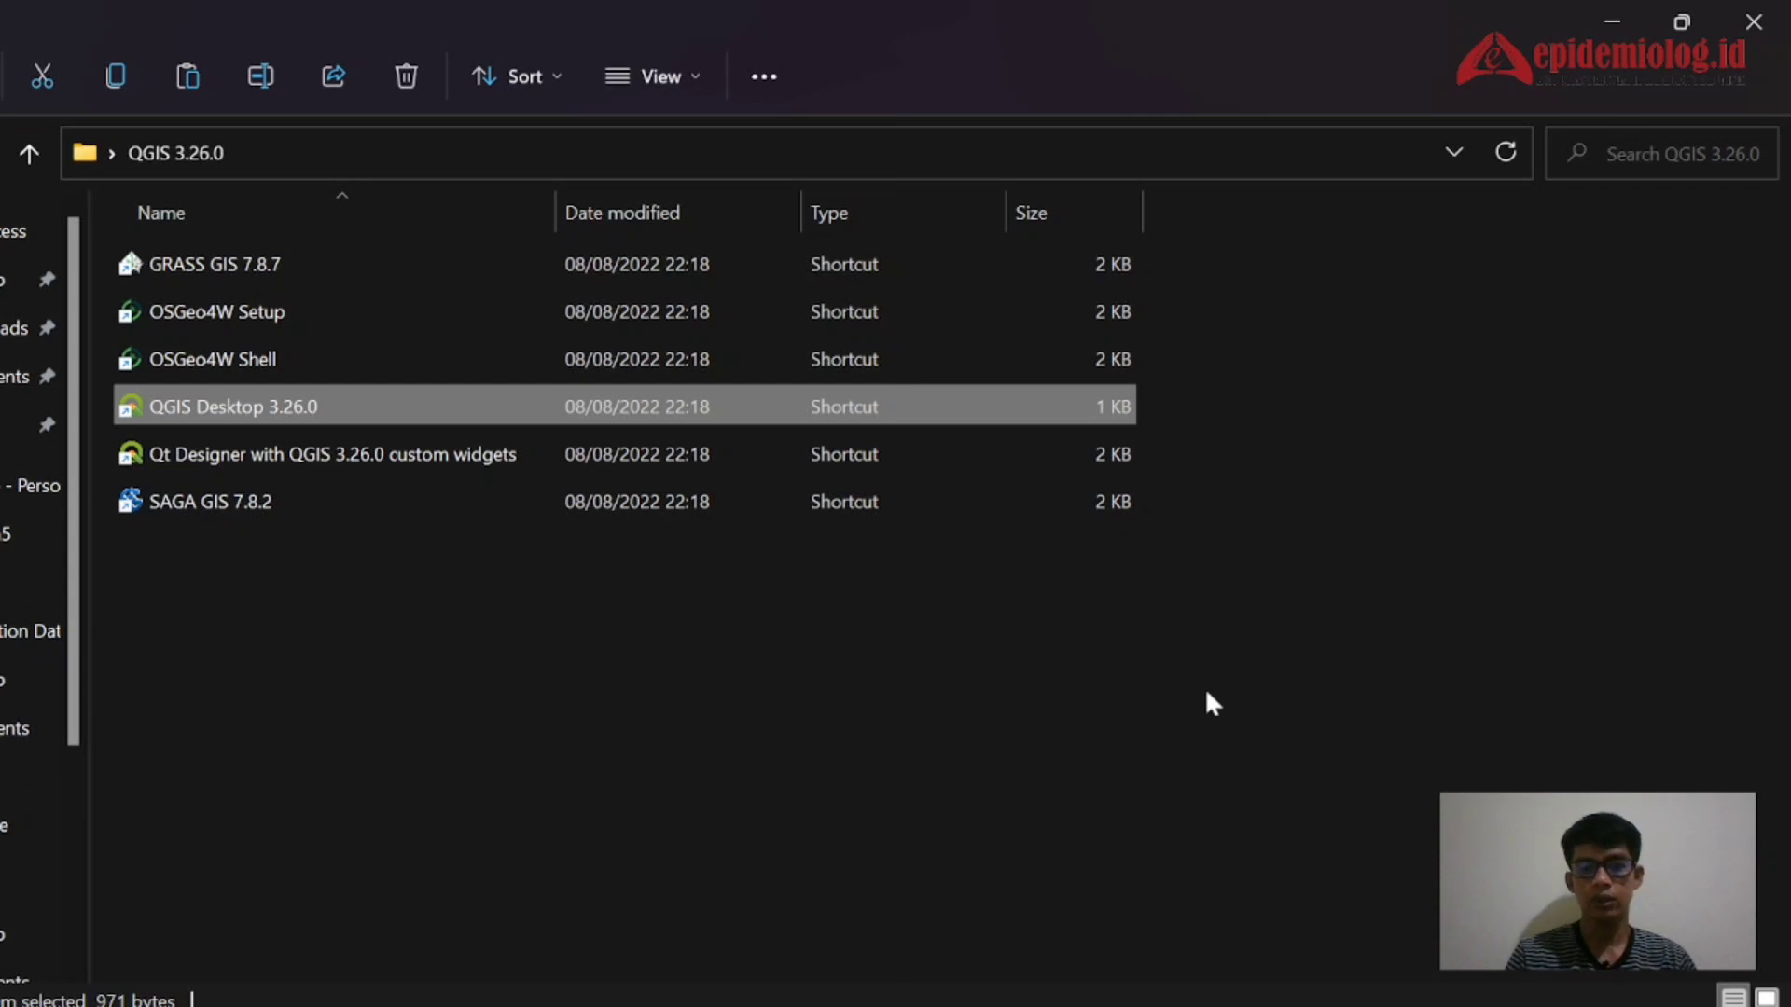
{"action": "key", "text": "ctrl+n"}
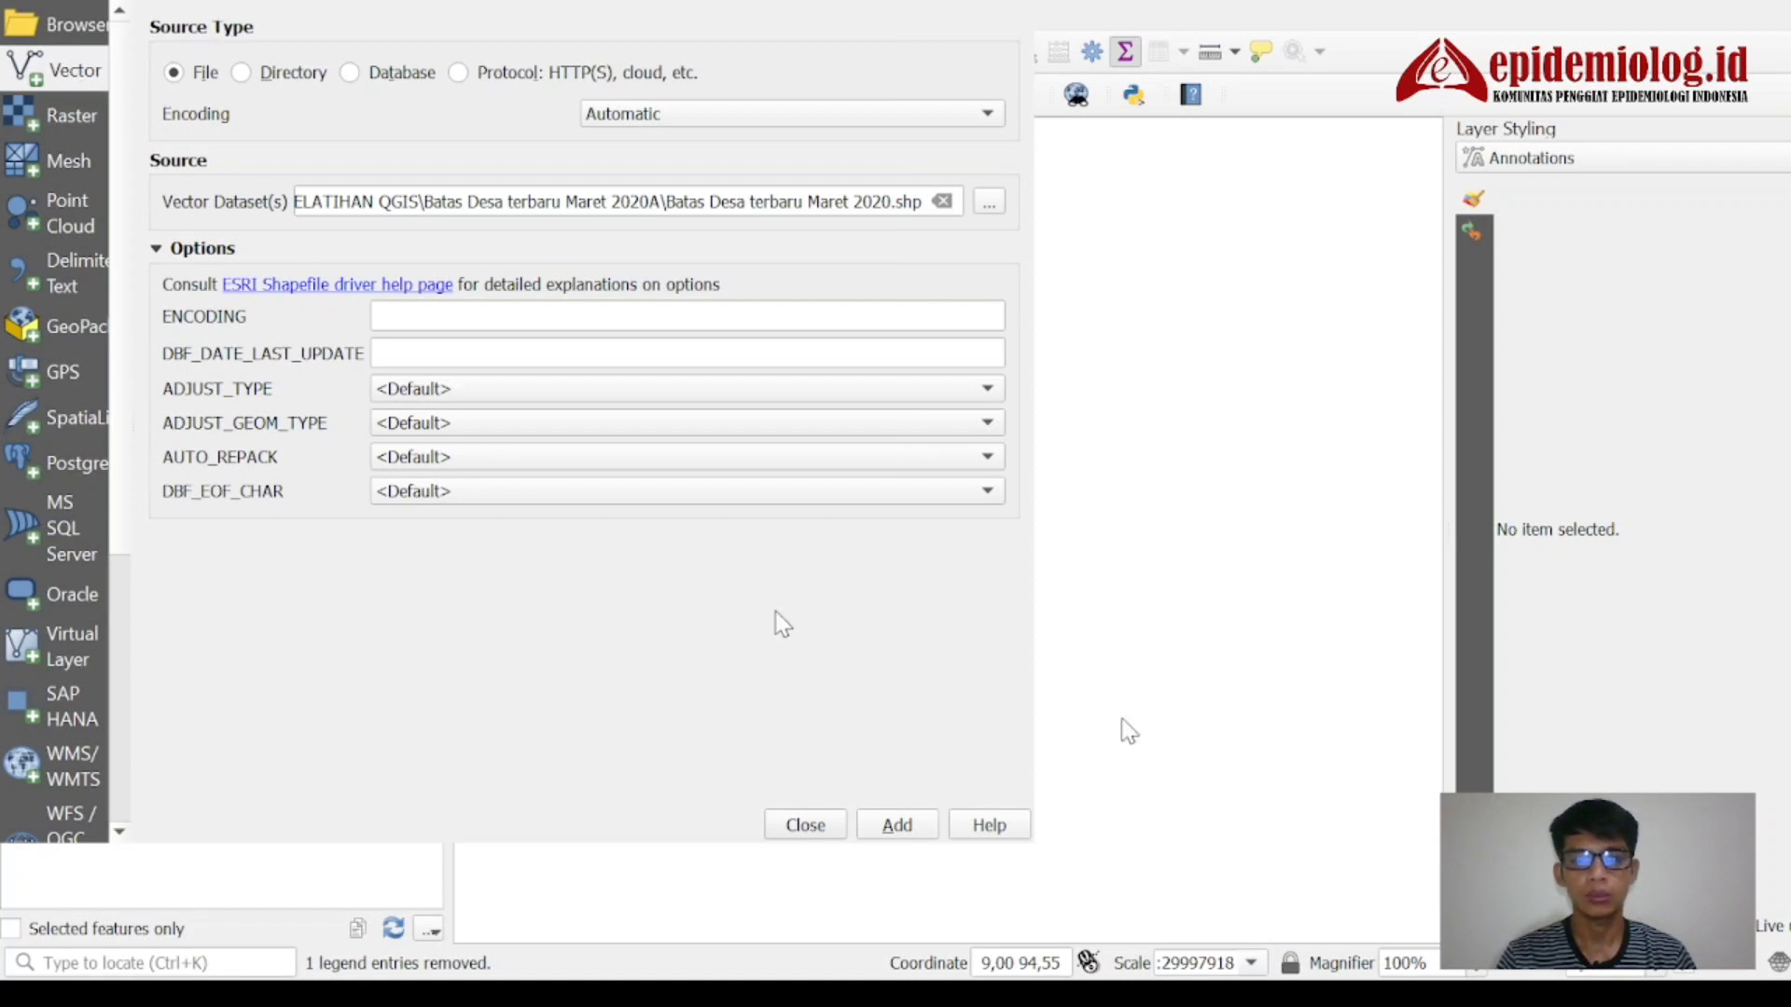
Step: Replace the vector dataset source with Batas Desa terbaru Maret 2020.shp from the extracted folder inside ARSIP PETA
{"action": "left_click", "coordinate": [989, 204]}
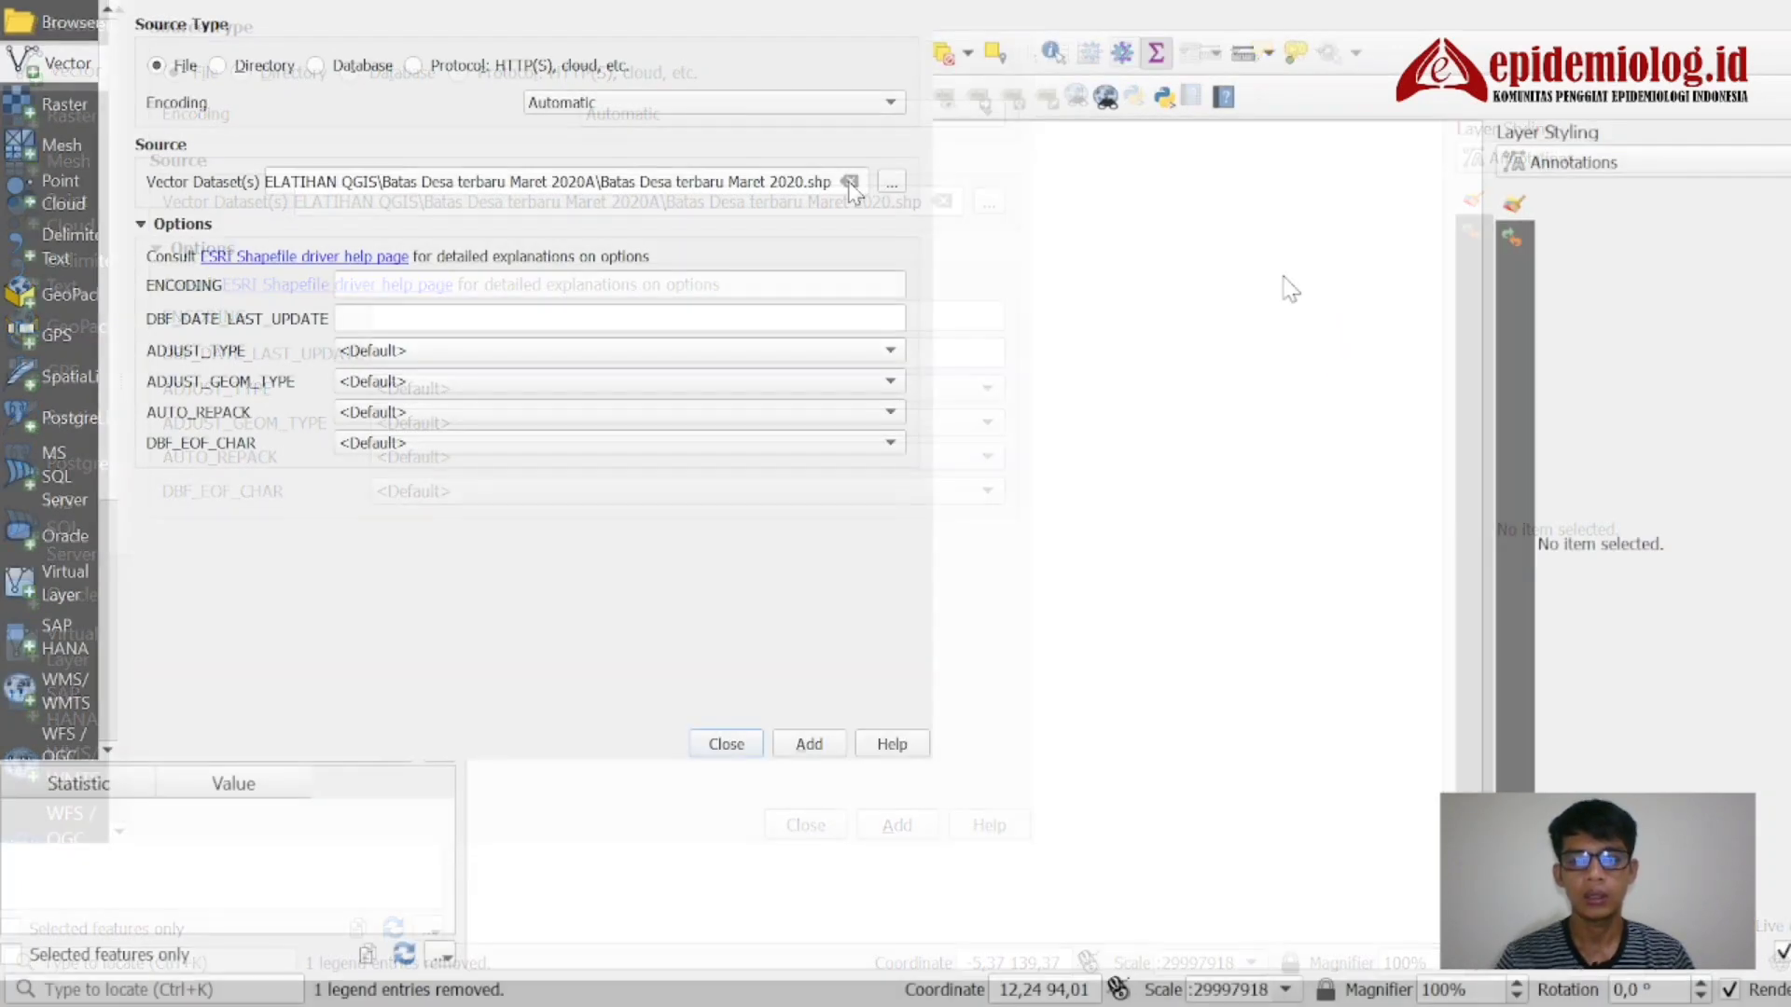
{"action": "left_click", "coordinate": [850, 182]}
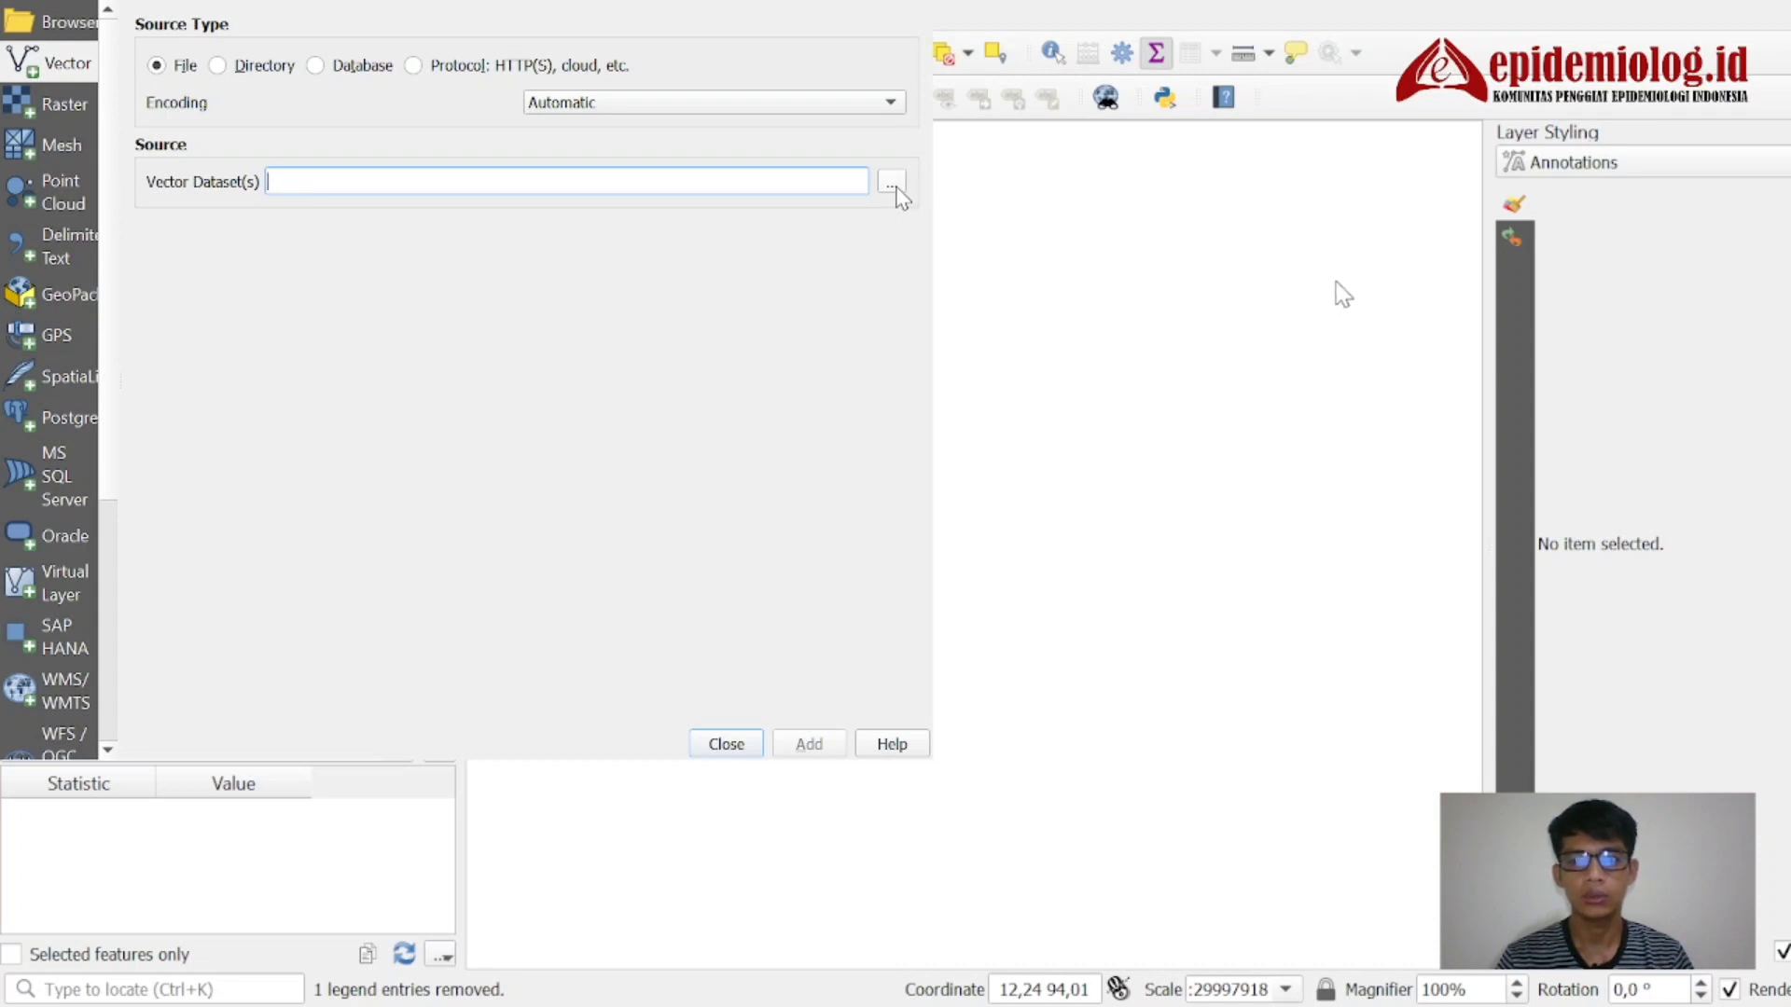
{"action": "left_click", "coordinate": [896, 187]}
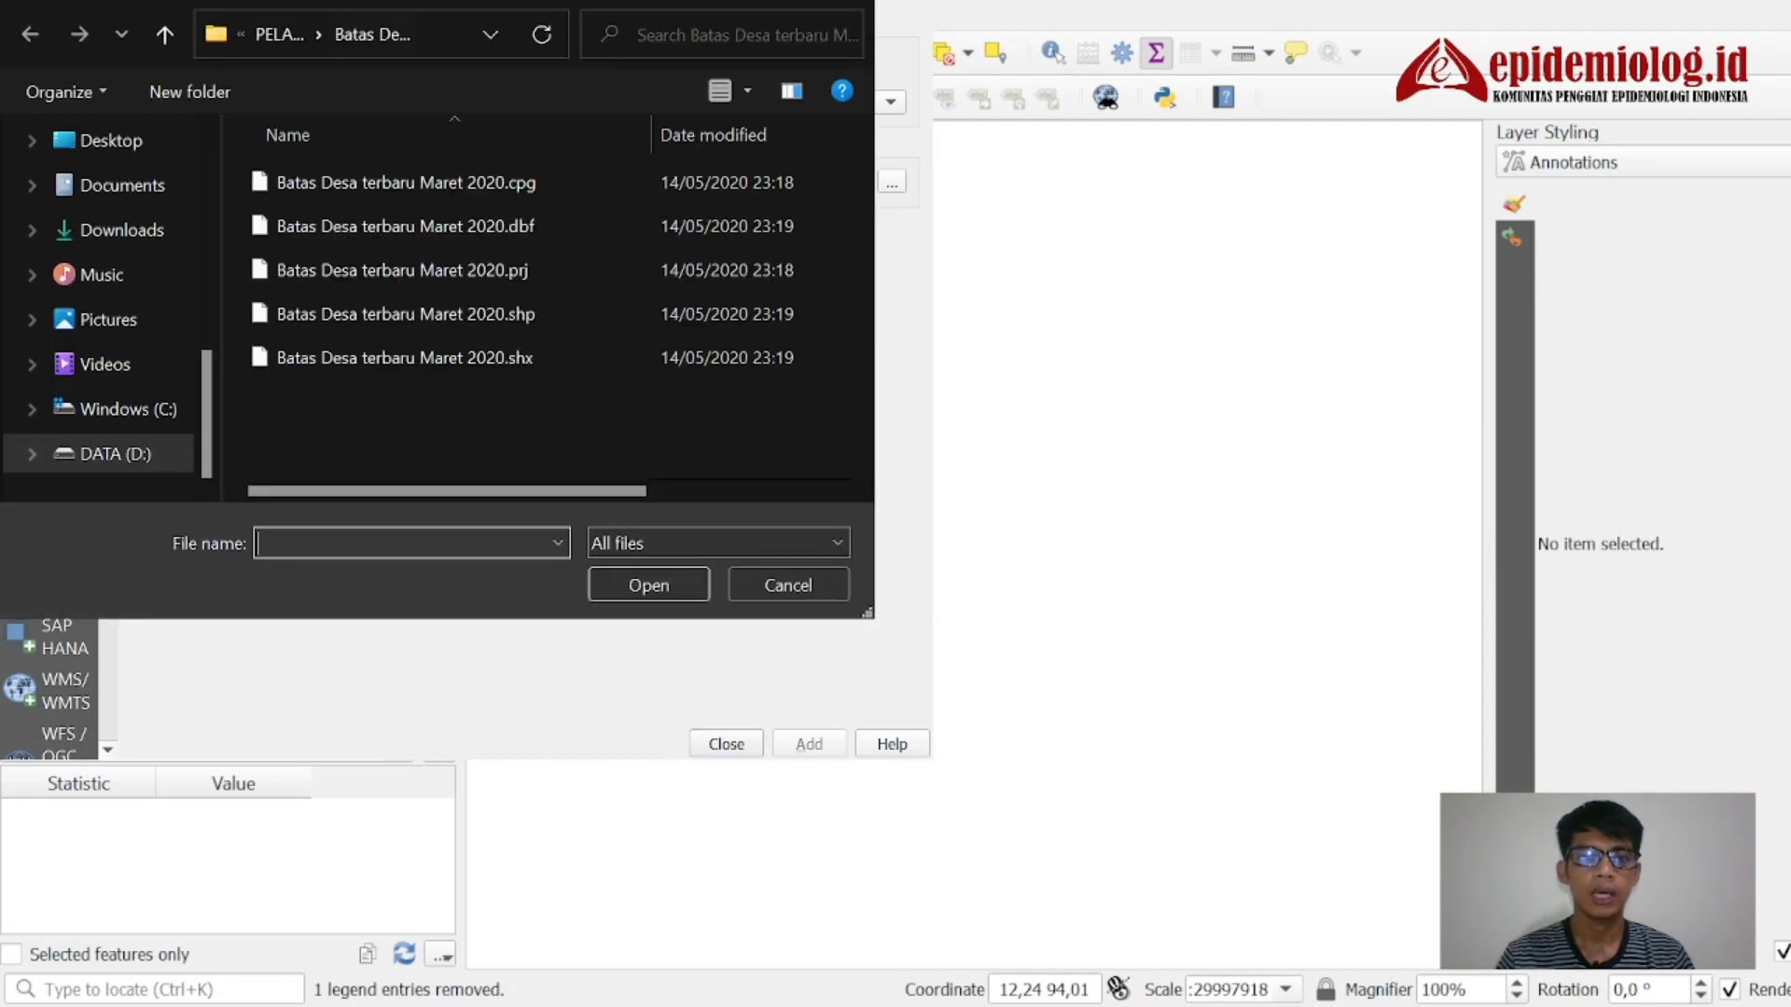
{"action": "left_click", "coordinate": [165, 35]}
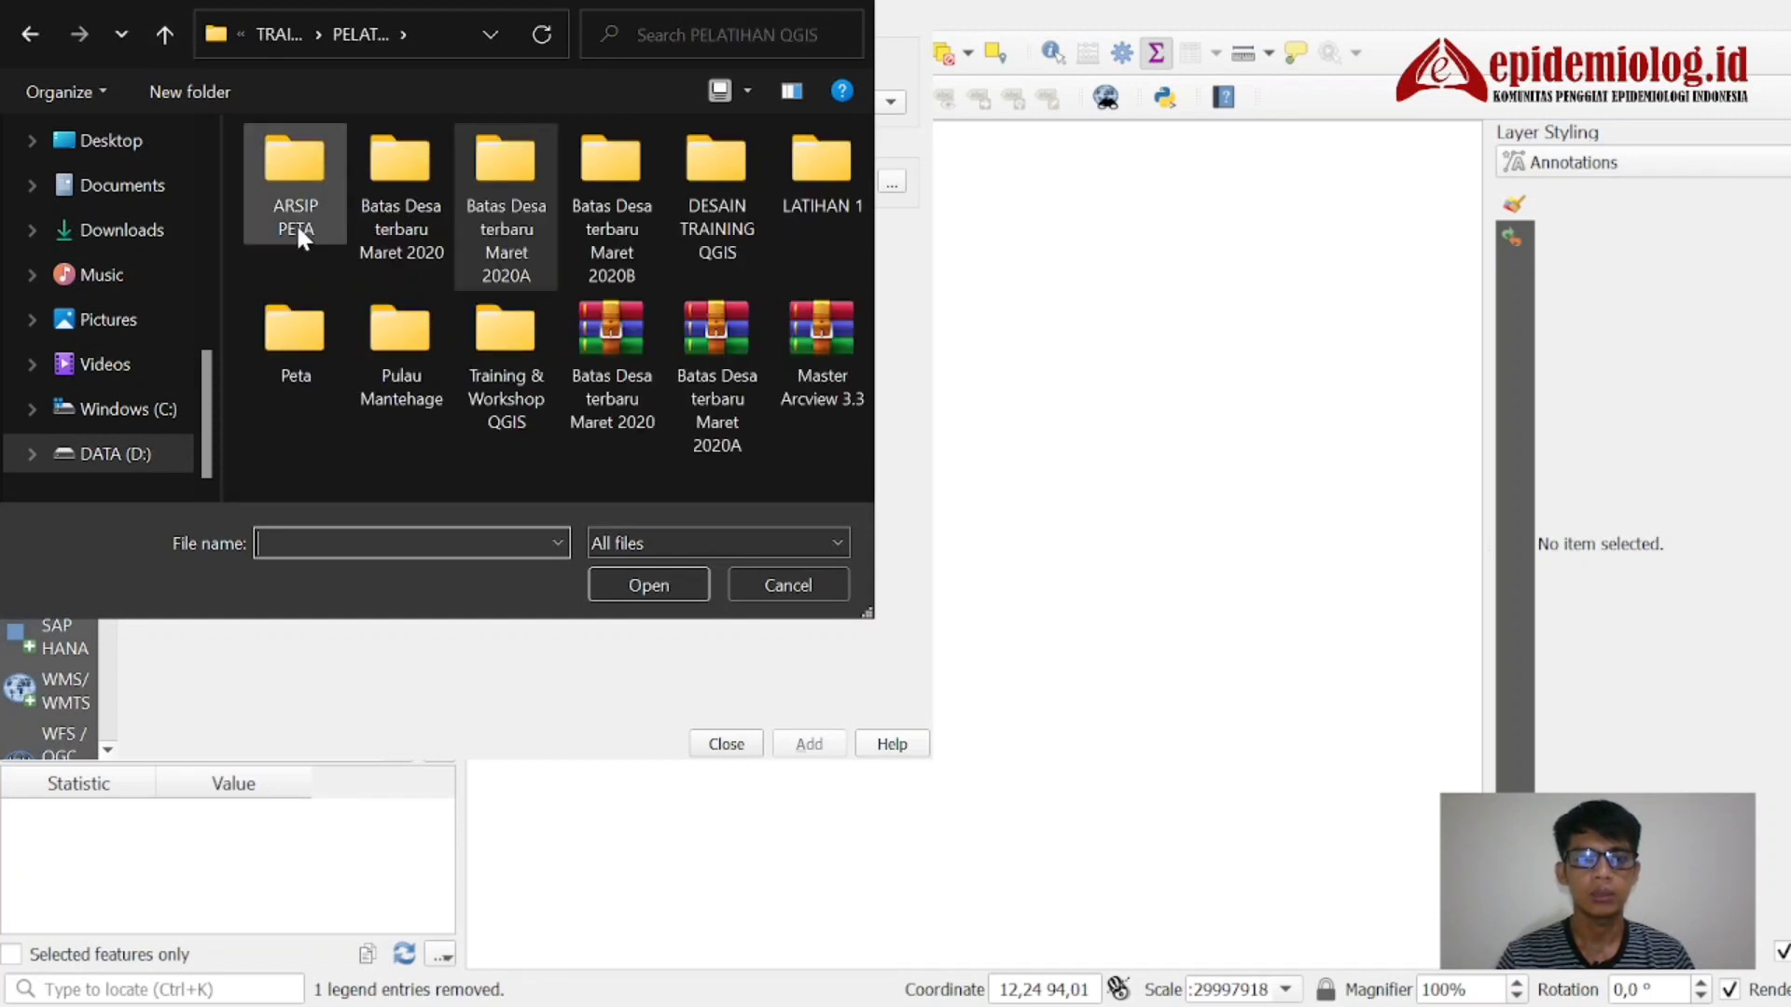
{"action": "double_click", "coordinate": [285, 177]}
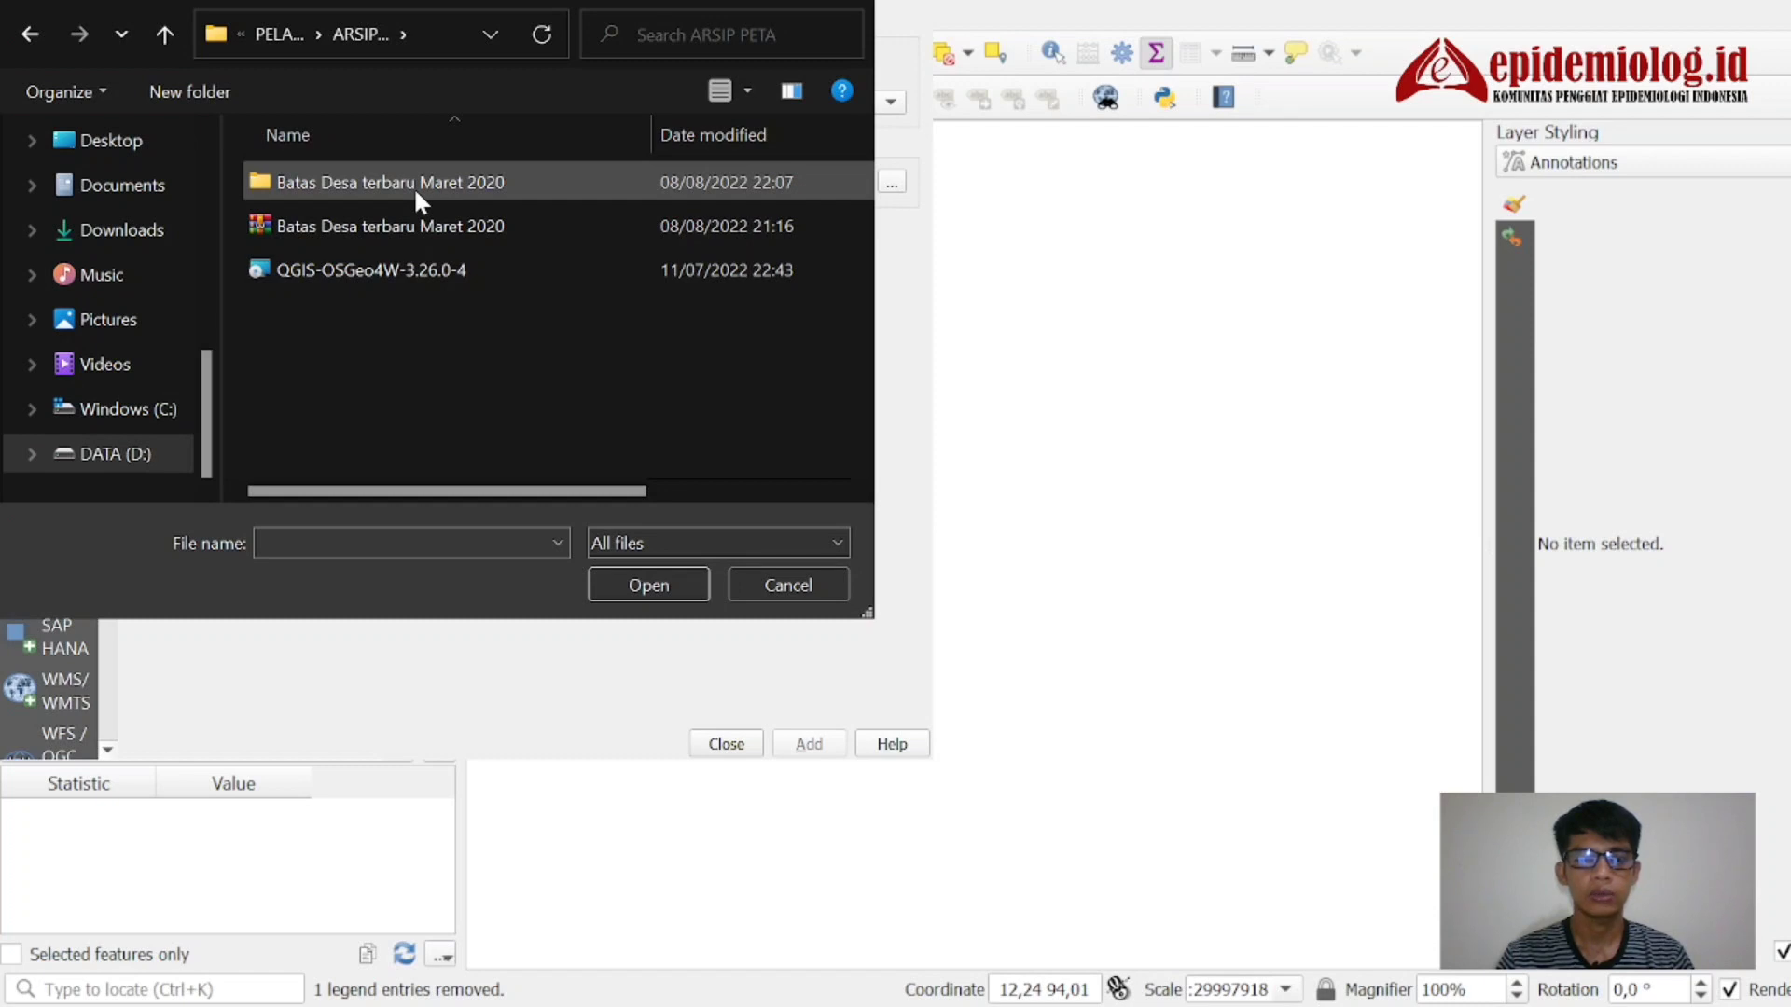
{"action": "double_click", "coordinate": [415, 191]}
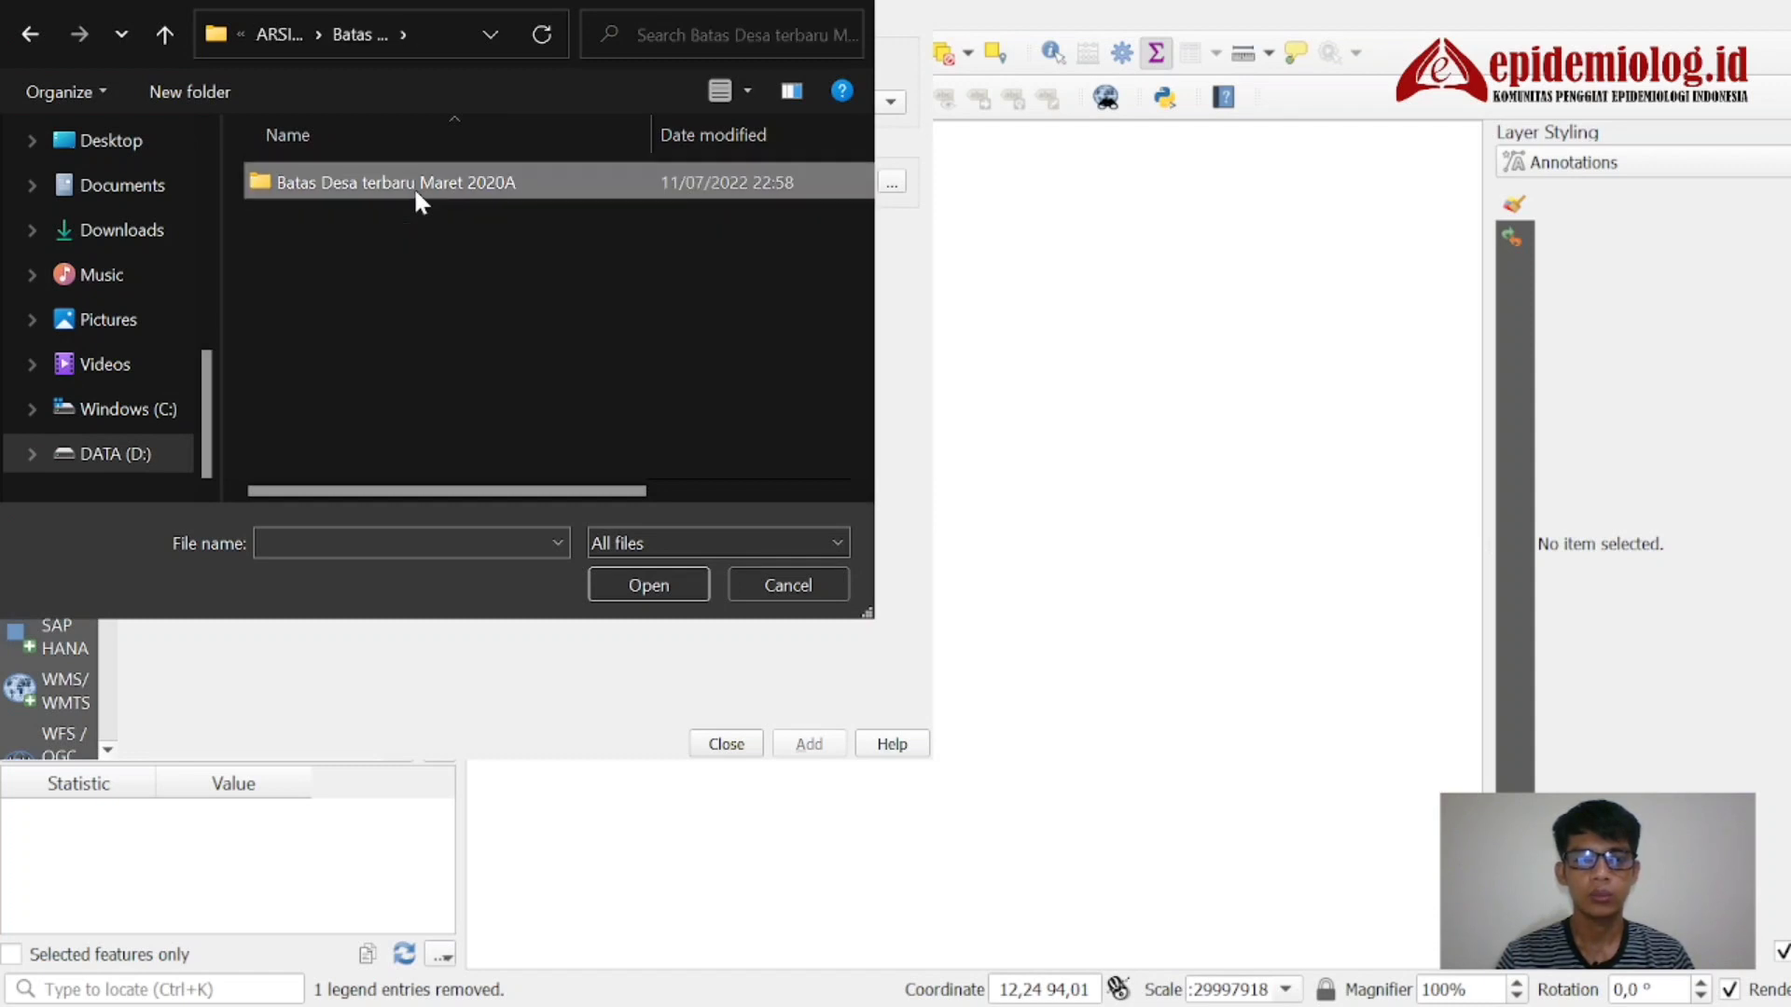
{"action": "double_click", "coordinate": [415, 191]}
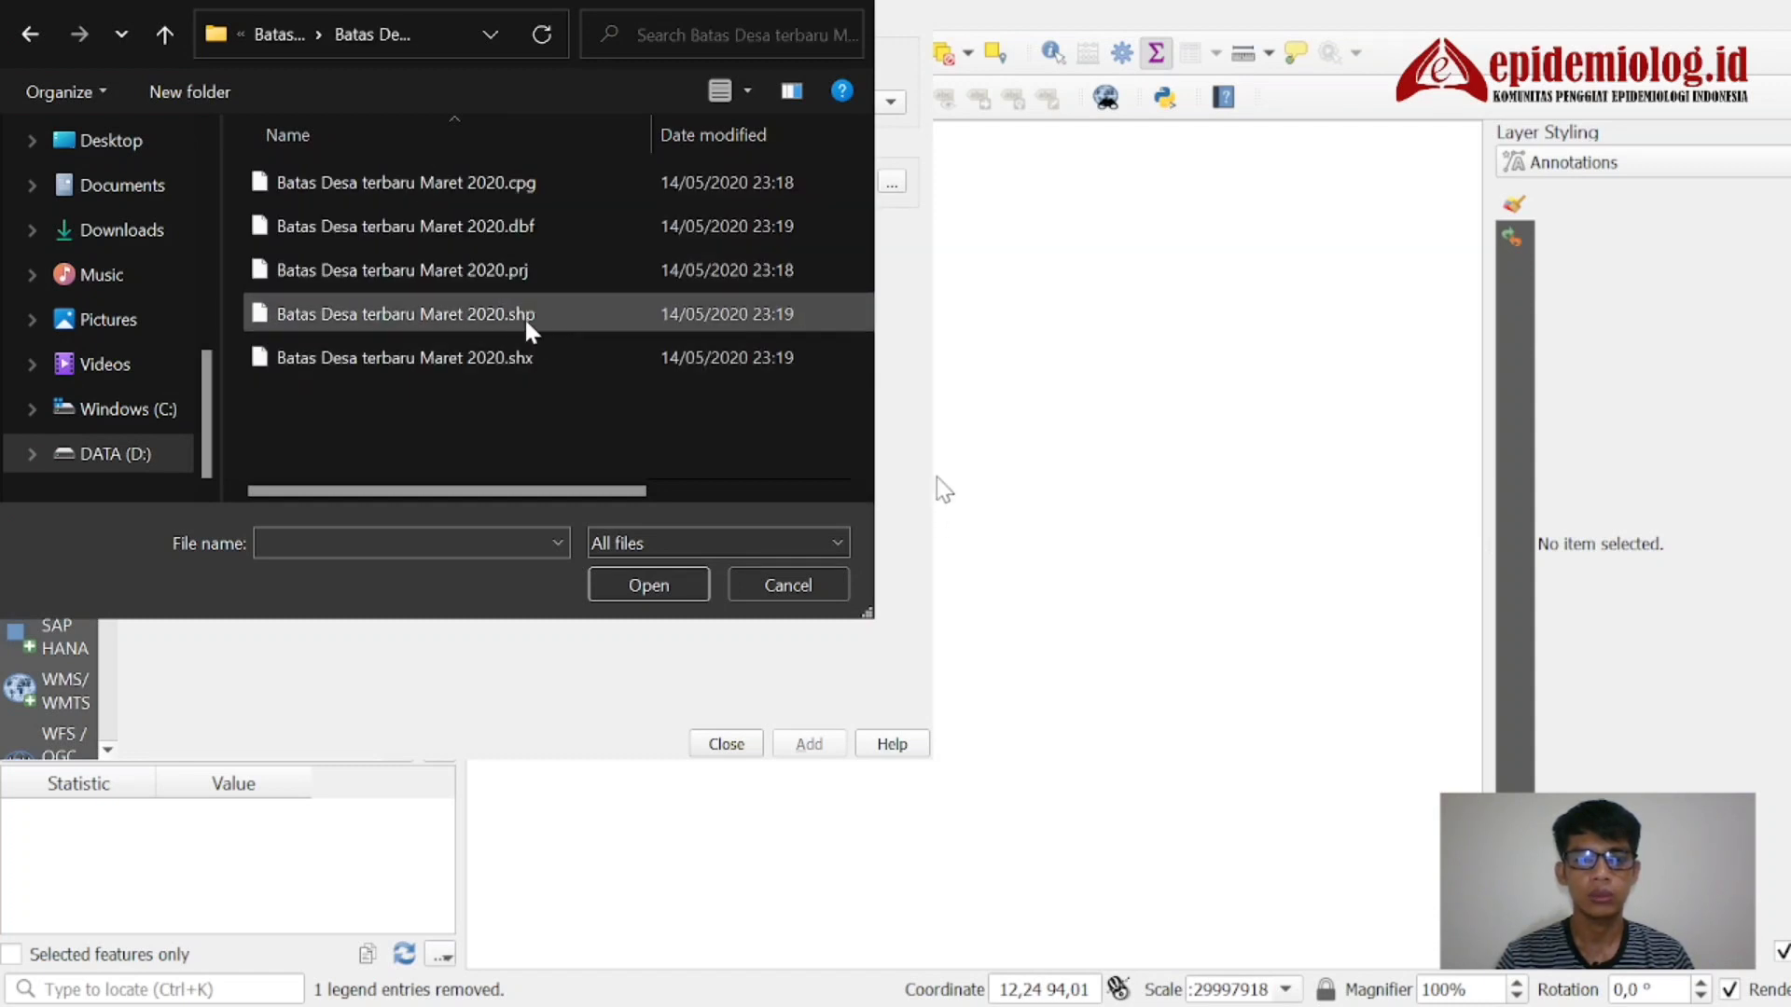
{"action": "left_click", "coordinate": [562, 319]}
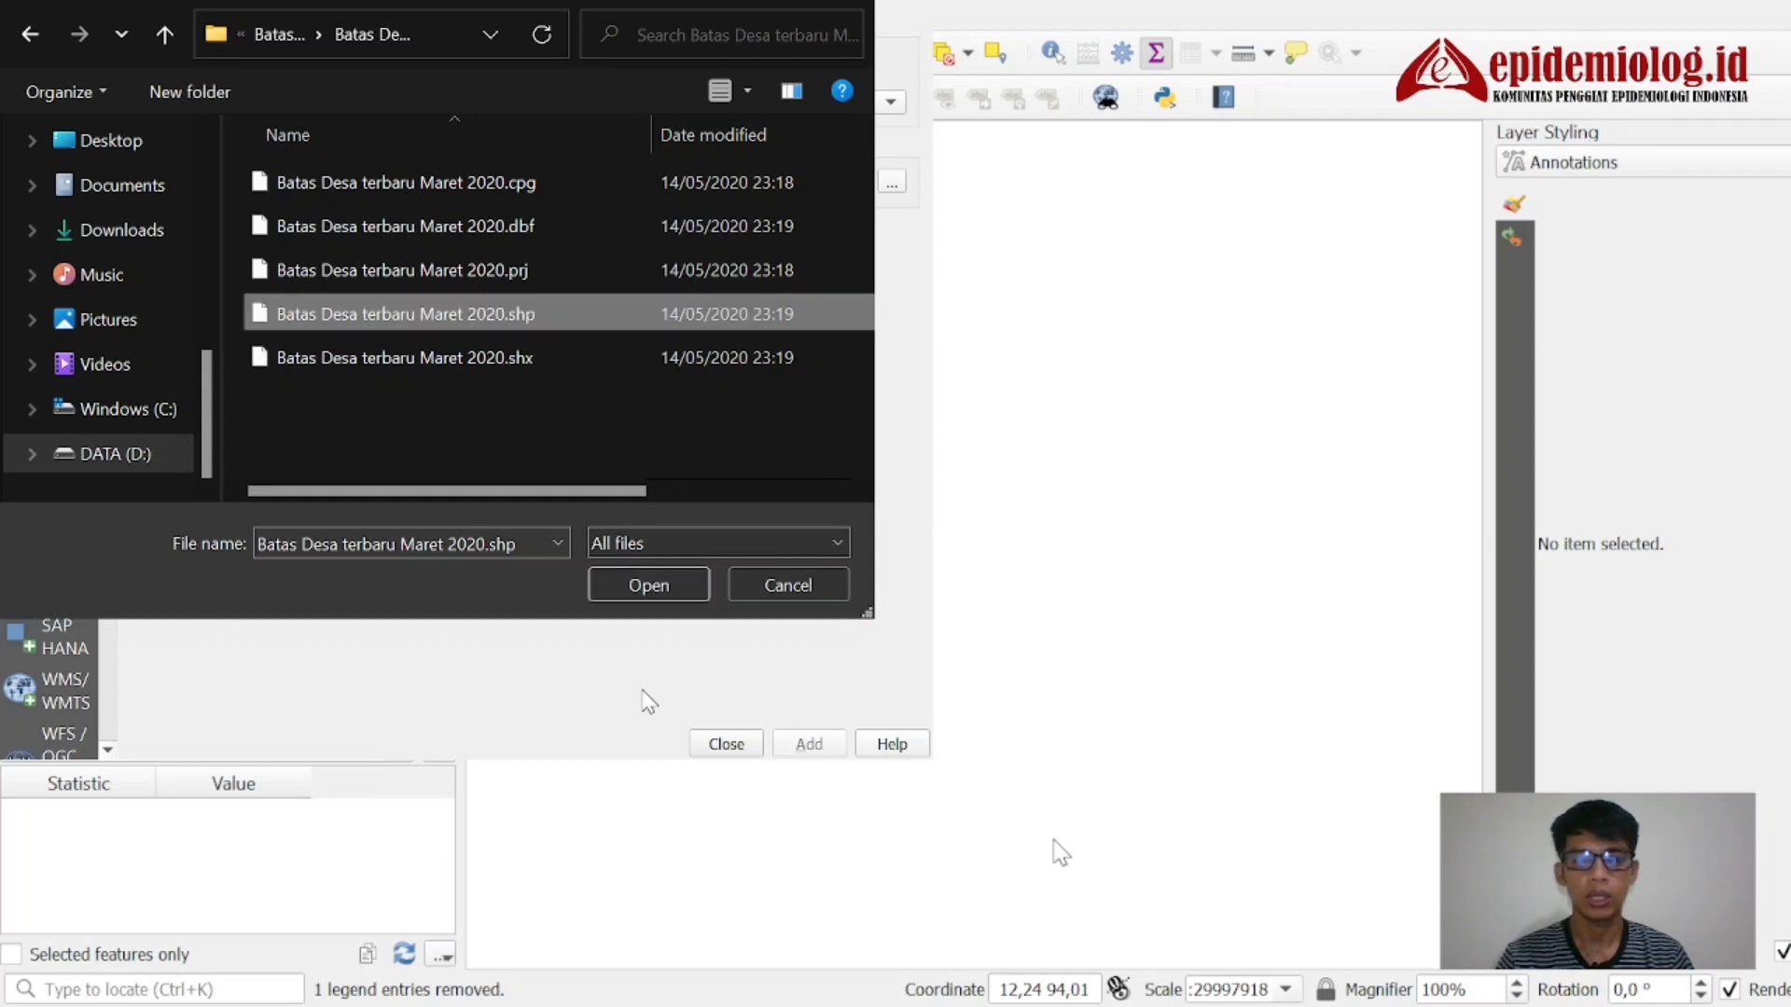
{"action": "left_click", "coordinate": [623, 590]}
{"action": "left_click", "coordinate": [625, 588]}
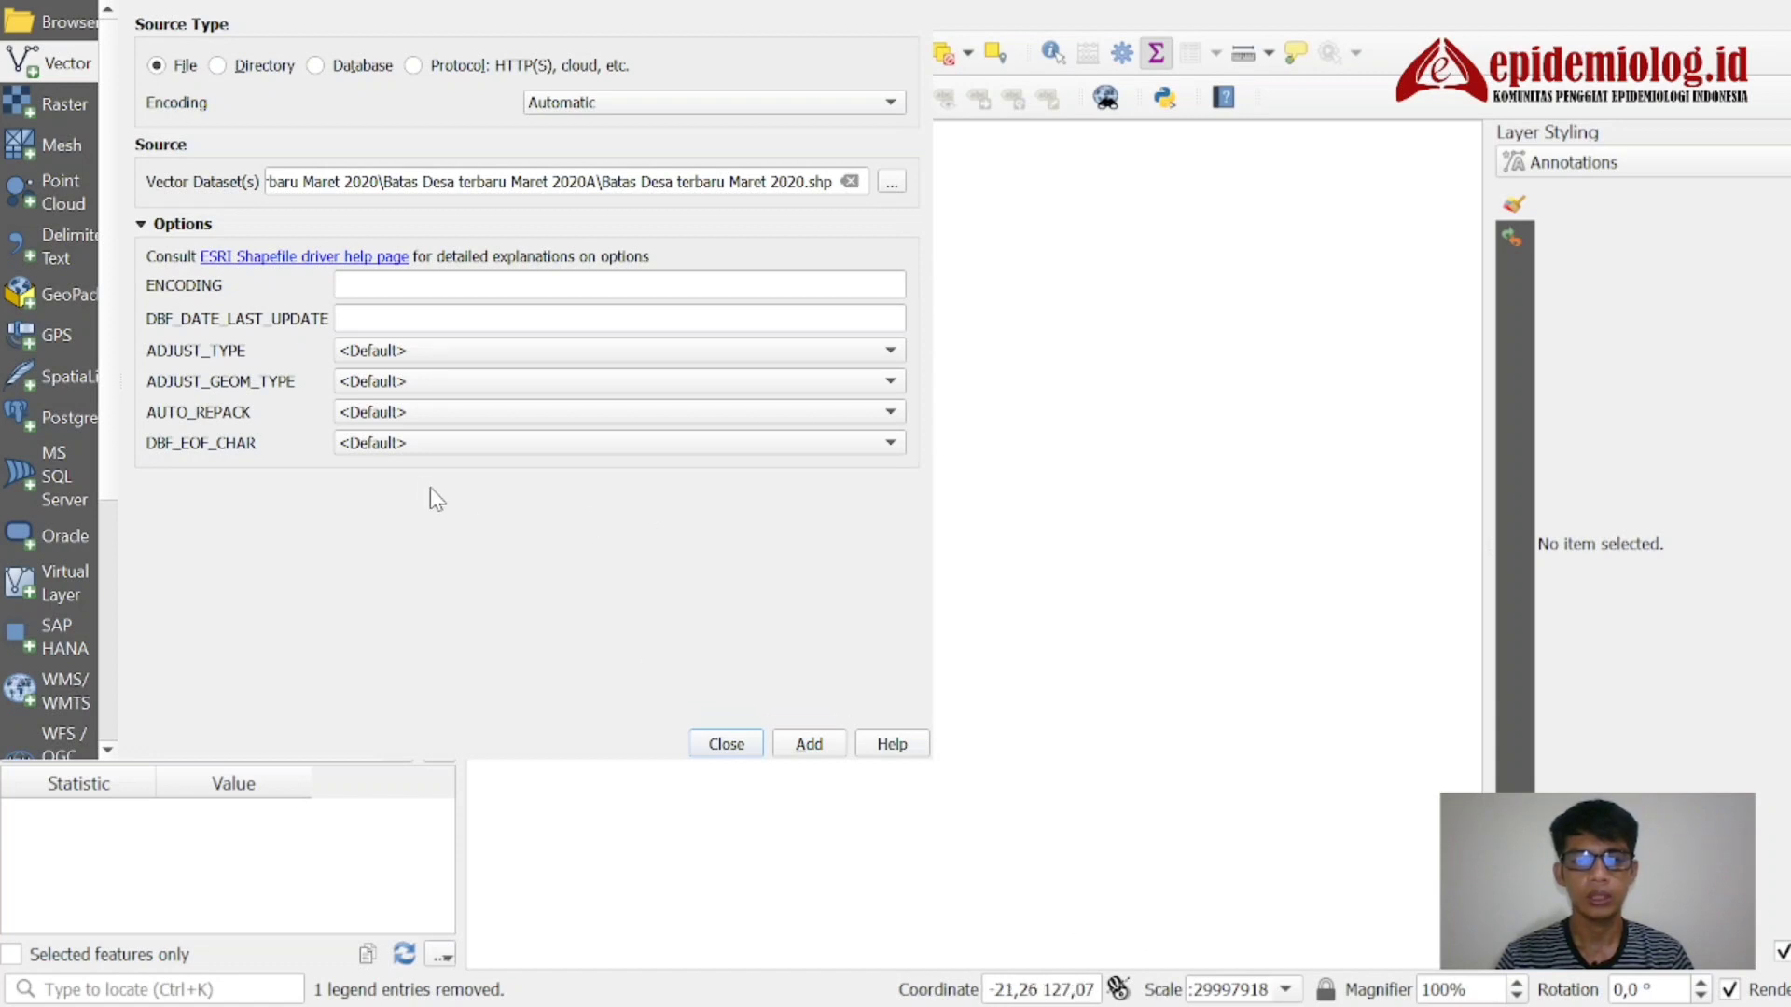
Step: Add the chosen village boundary shapefile to the project as a vector layer and close the data source dialog
{"action": "left_click", "coordinate": [821, 745]}
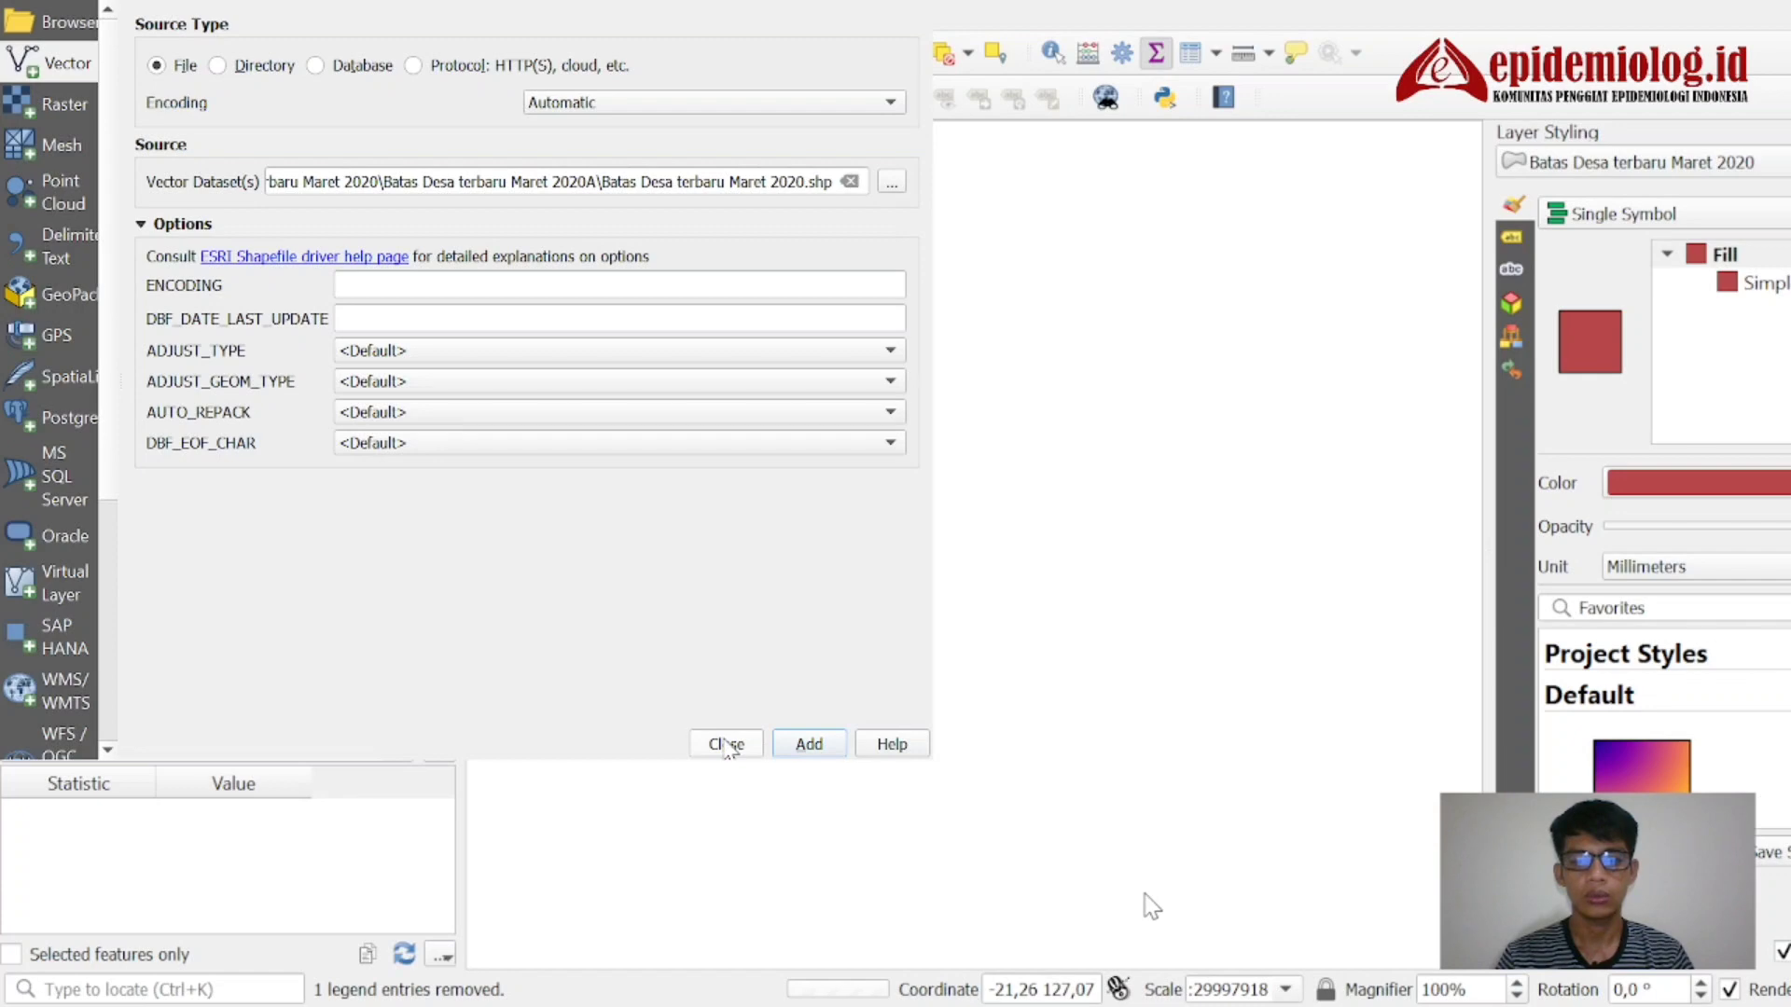
{"action": "left_click", "coordinate": [726, 746]}
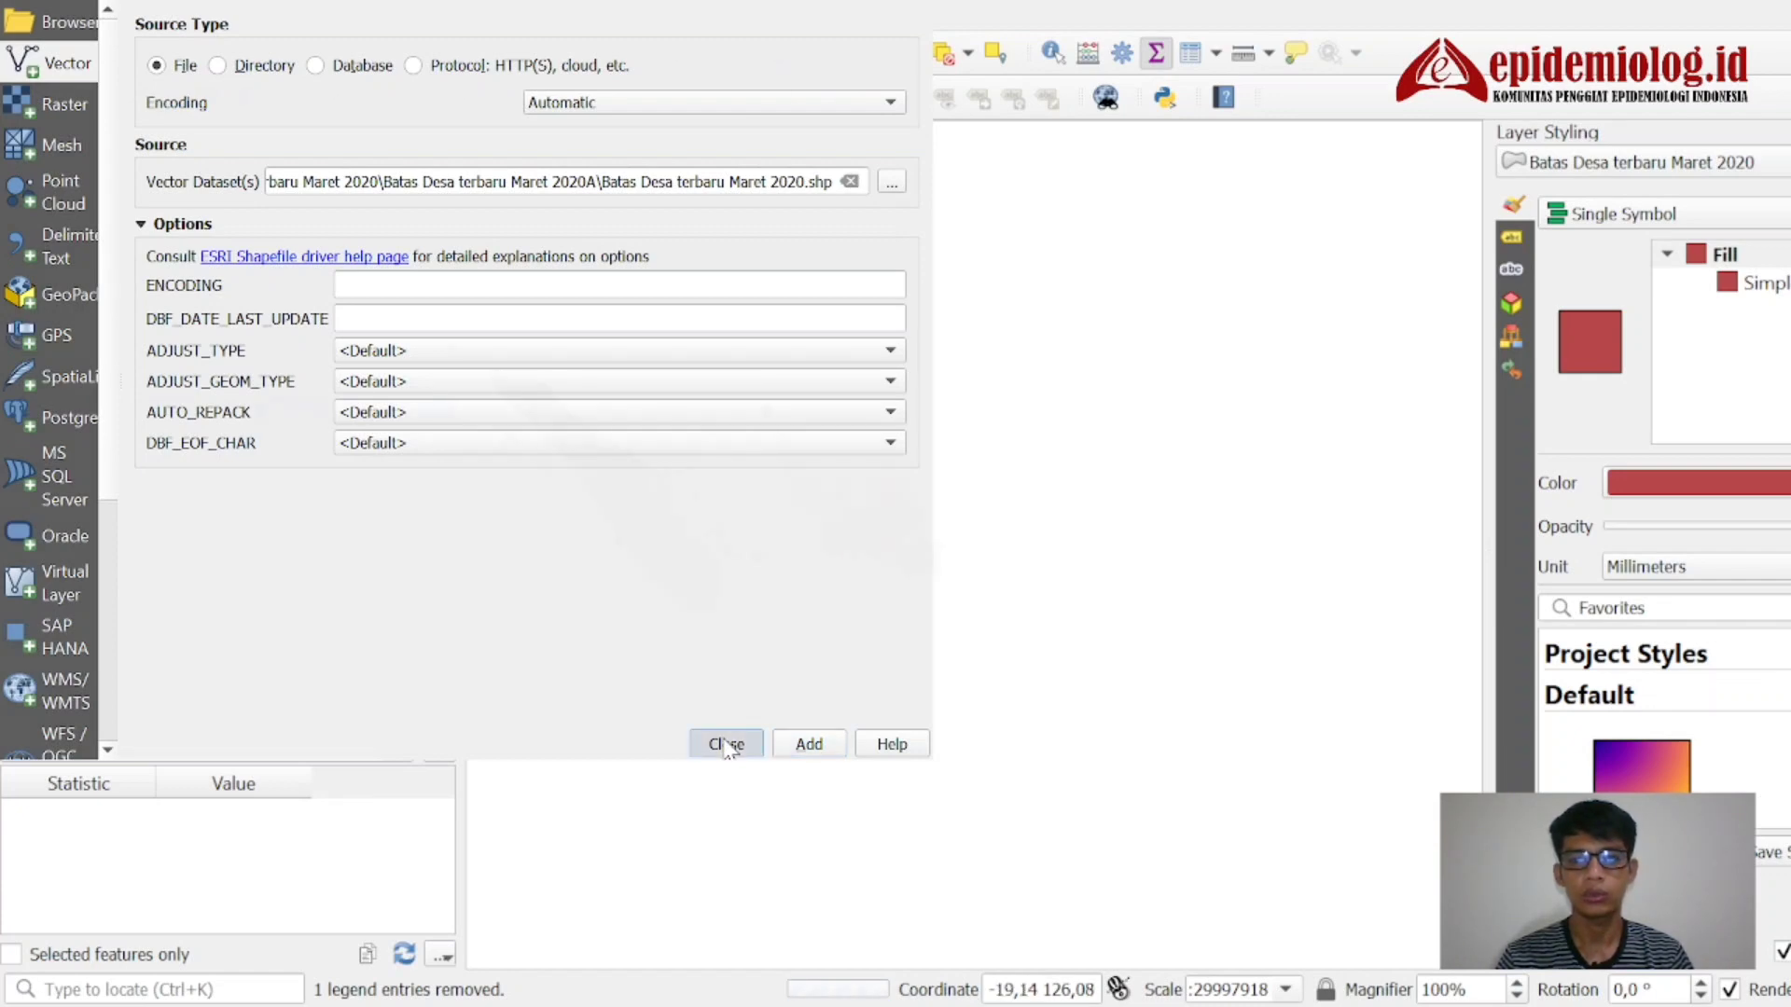
{"action": "left_click", "coordinate": [727, 746]}
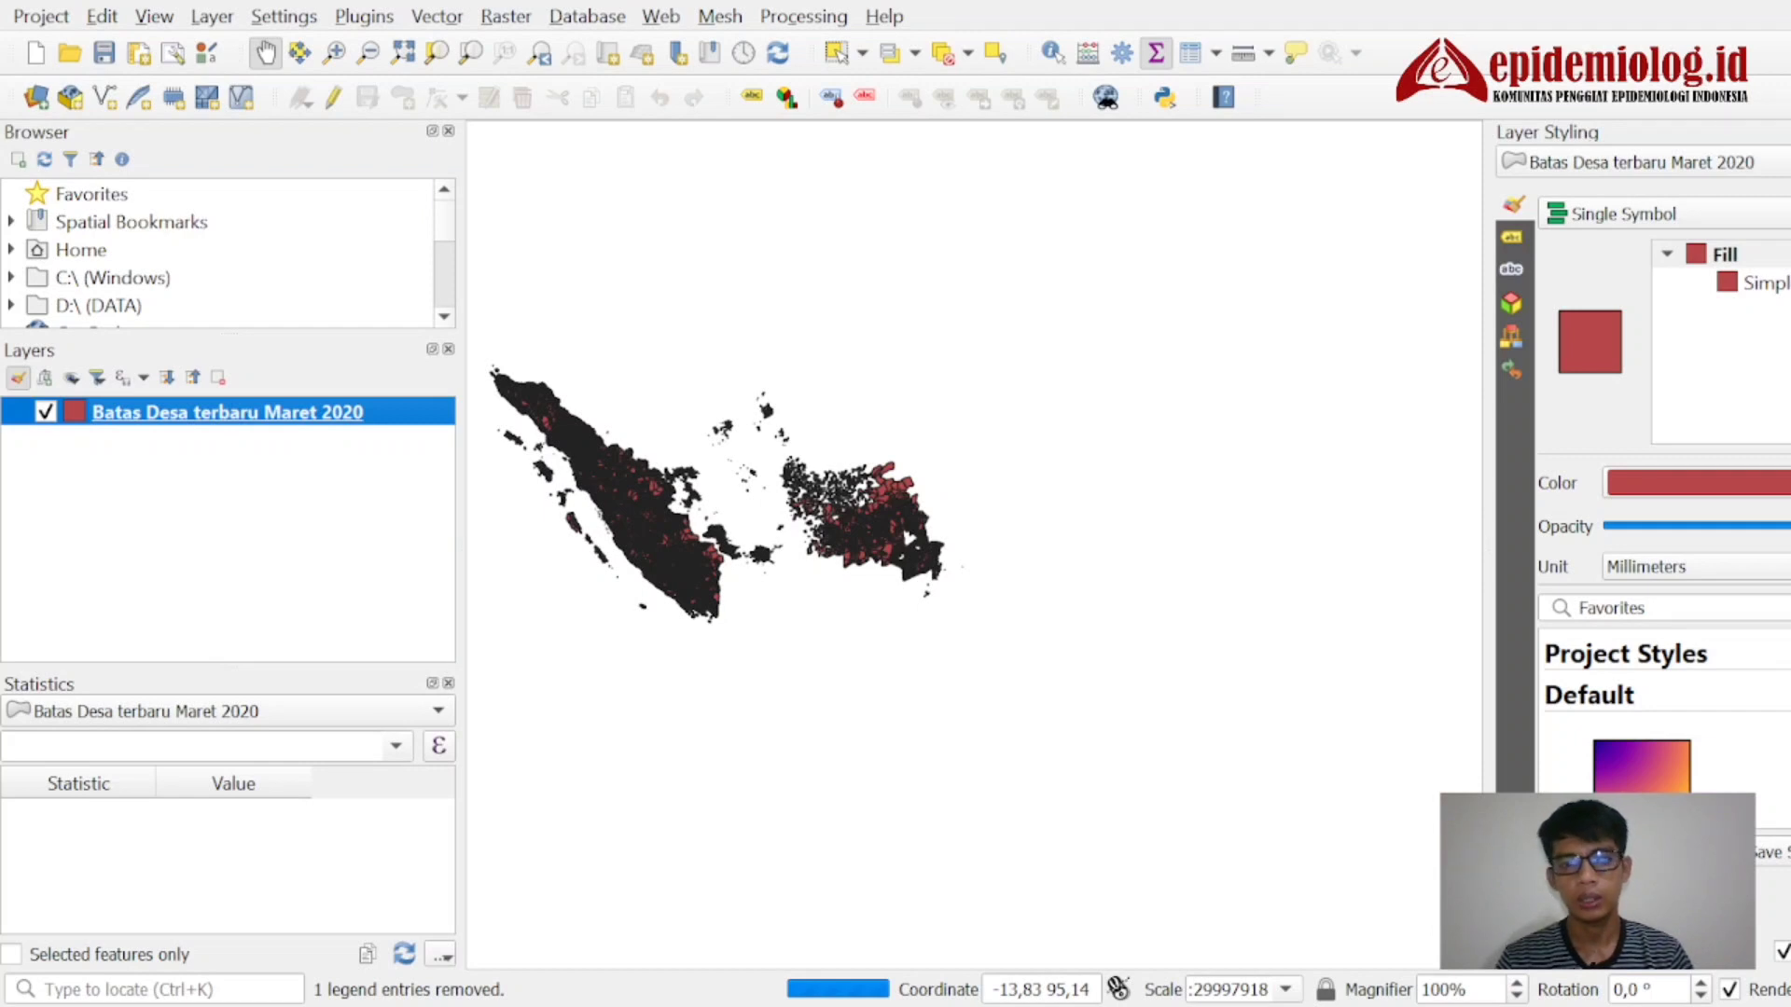